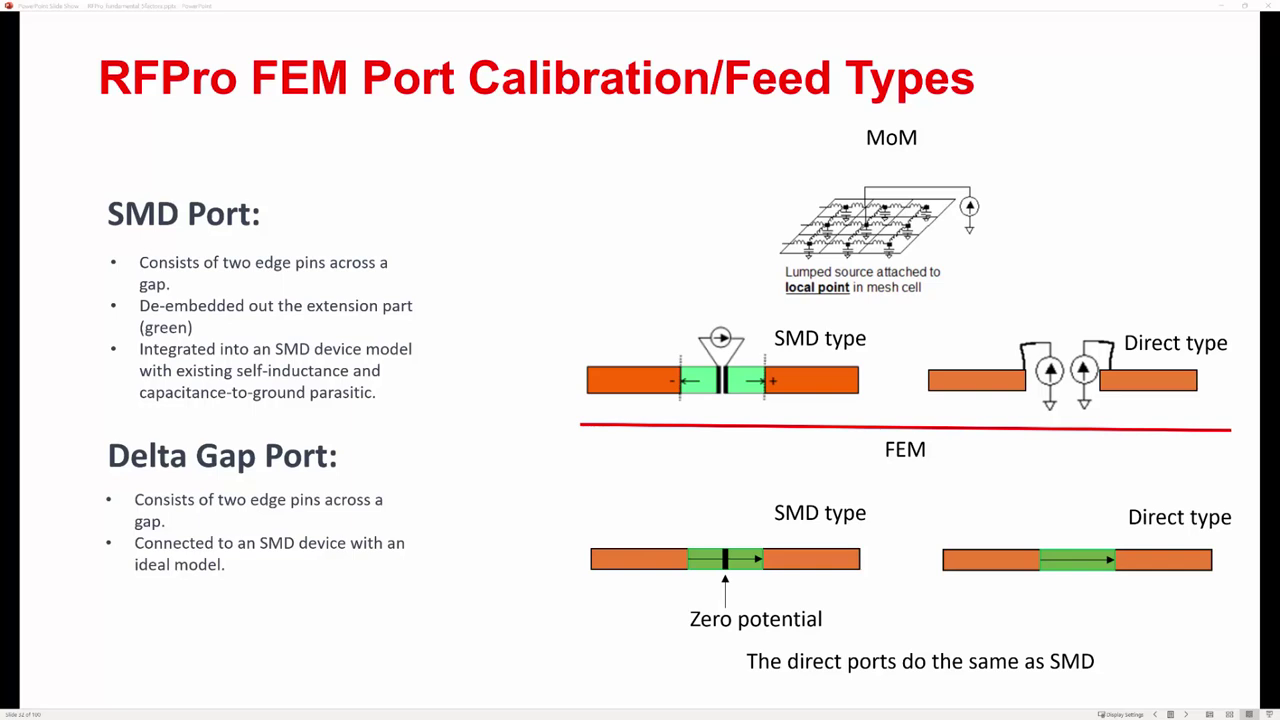
# Switch to RFPro and plot the S-parameters of the MoM automatic, direct, SMD and delta_gap analyses together.
pyautogui.hotkey('alt', 'Tab')
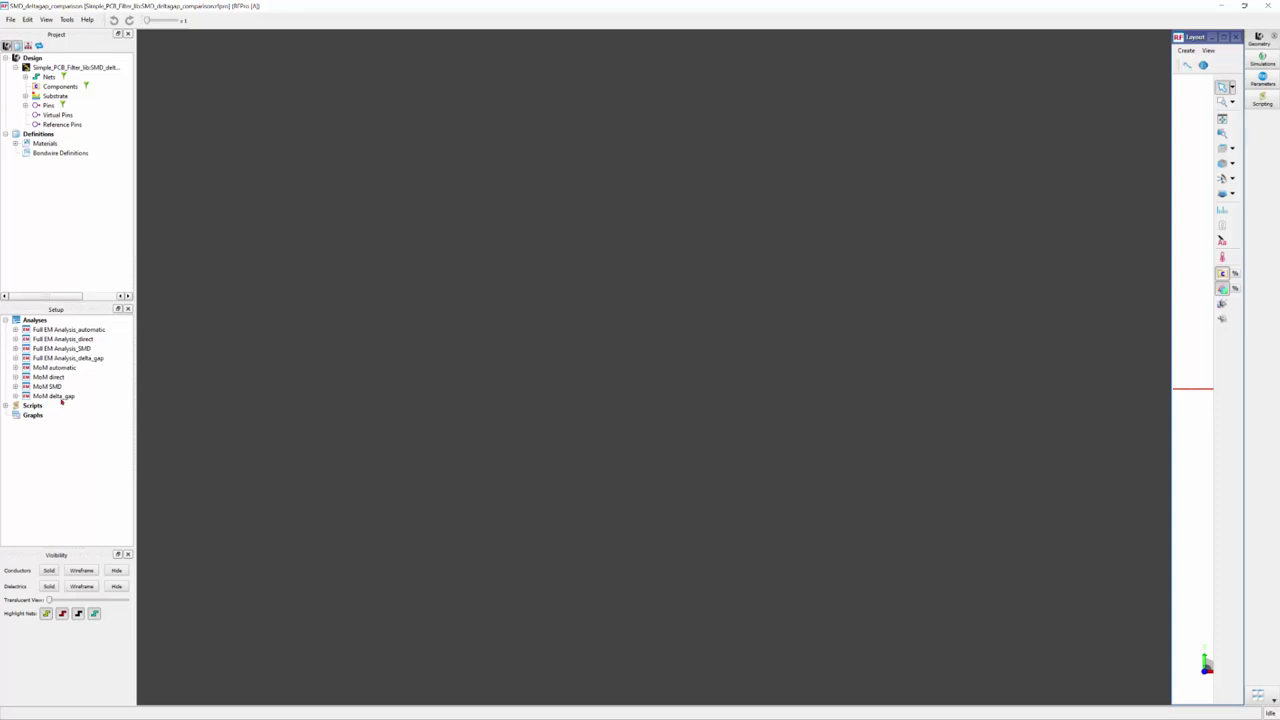
pyautogui.click(55, 396)
pyautogui.keyDown('shift'); pyautogui.click(50, 368); pyautogui.keyUp('shift')
pyautogui.rightClick(46, 372)
pyautogui.click(74, 392)
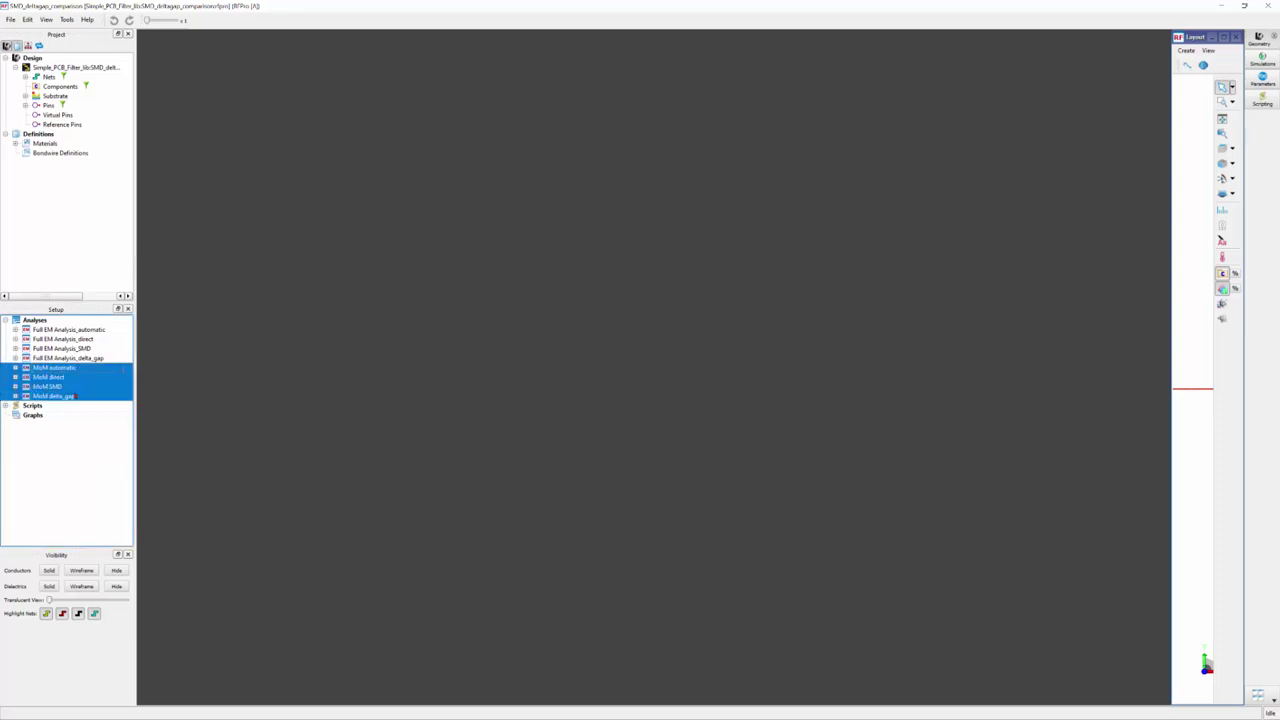
pyautogui.click(397, 201)
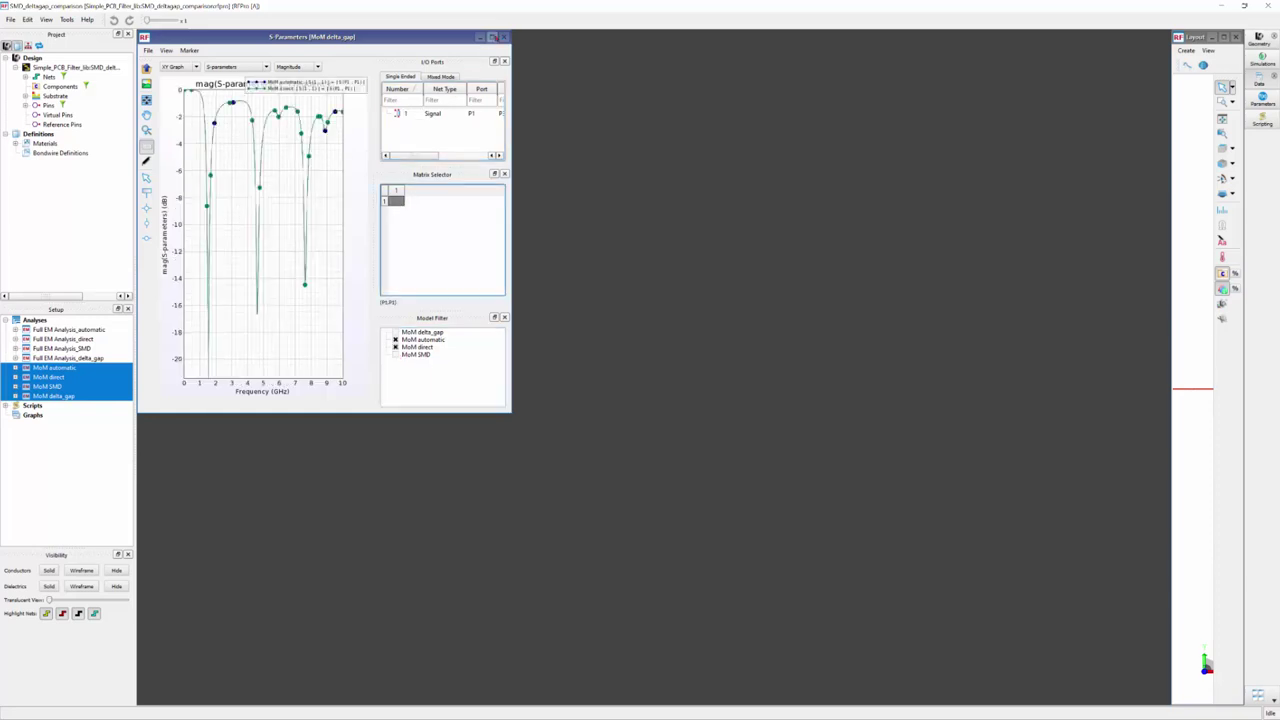
# Maximize the S-parameters plot and include the MoM SMD and MoM delta_gap traces in it.
pyautogui.click(491, 37)
pyautogui.click(1128, 646)
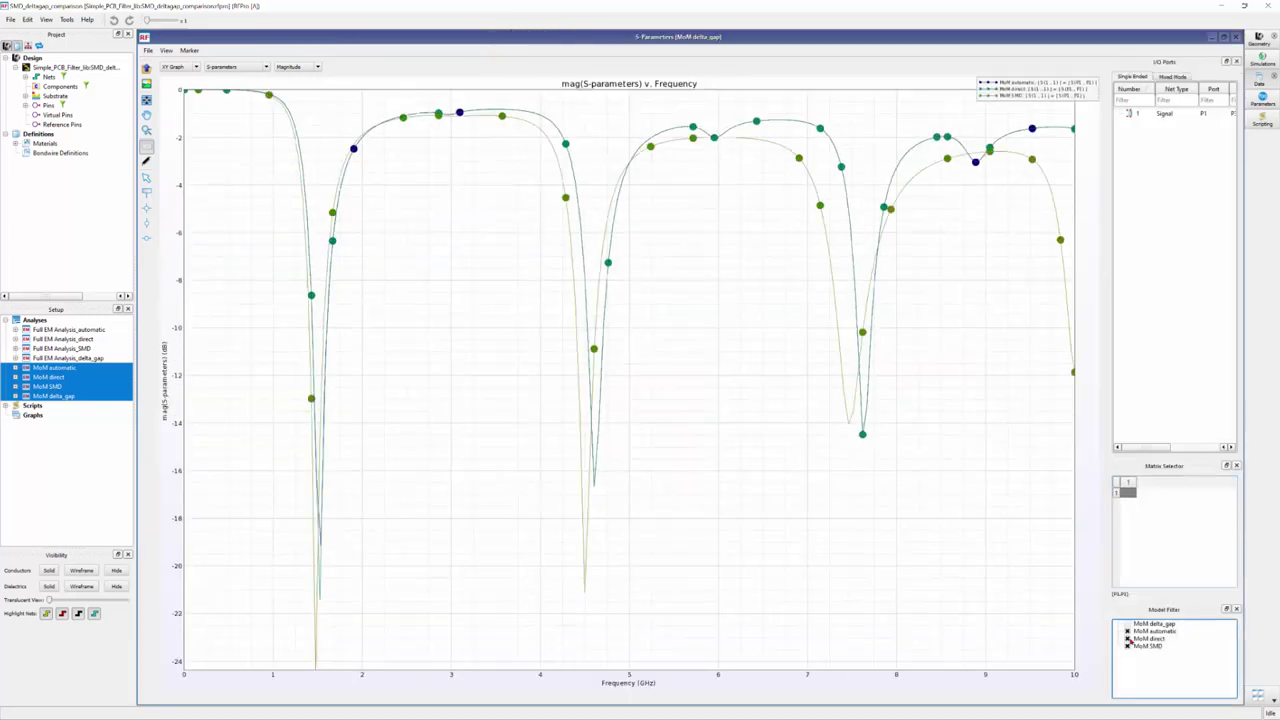
pyautogui.click(1127, 624)
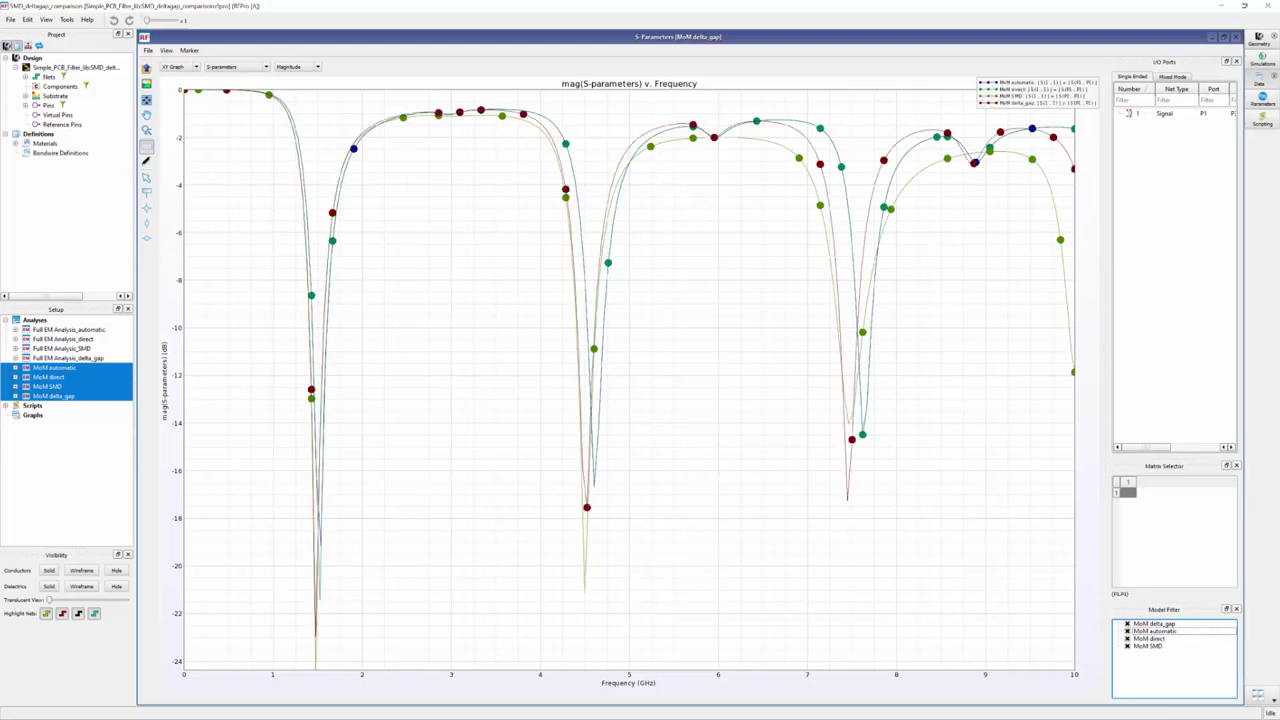
# Plot the S-parameters of the four Full EM analyses together and include the Full EM Analysis_delta_gap trace.
pyautogui.click(56, 358)
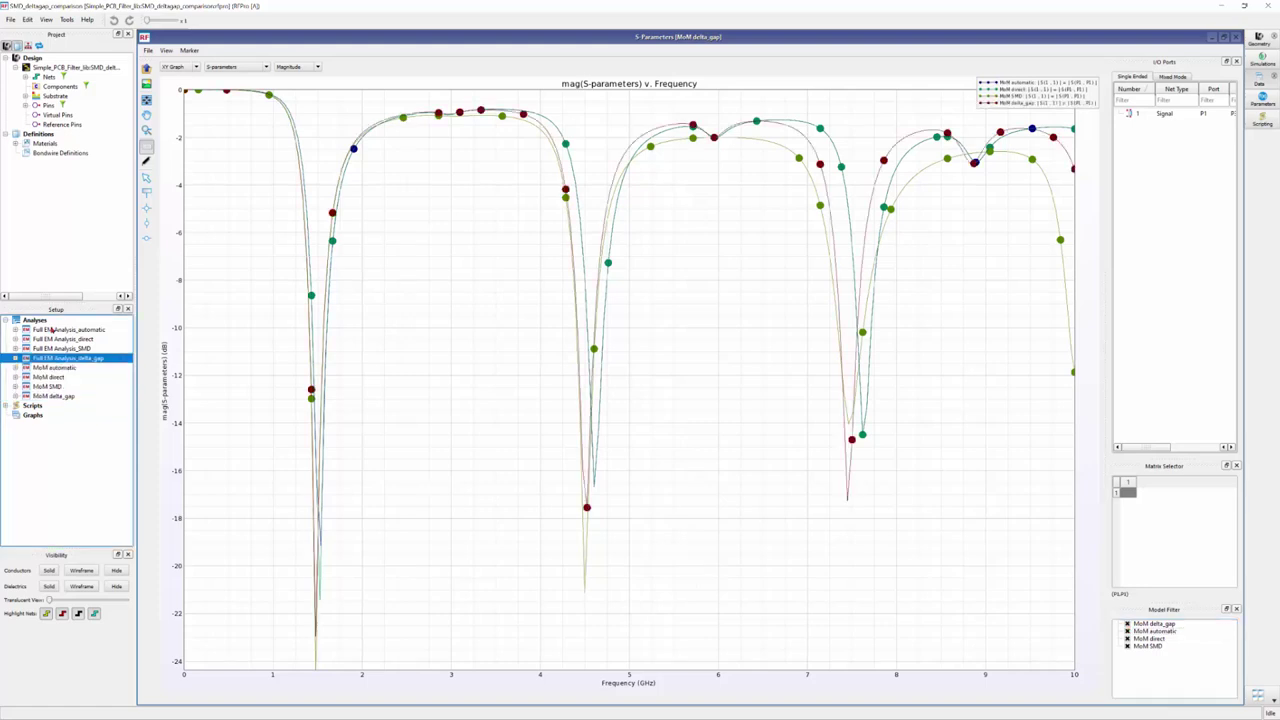
pyautogui.keyDown('shift'); pyautogui.click(51, 330); pyautogui.keyUp('shift')
pyautogui.rightClick(51, 330)
pyautogui.click(80, 348)
pyautogui.click(879, 38)
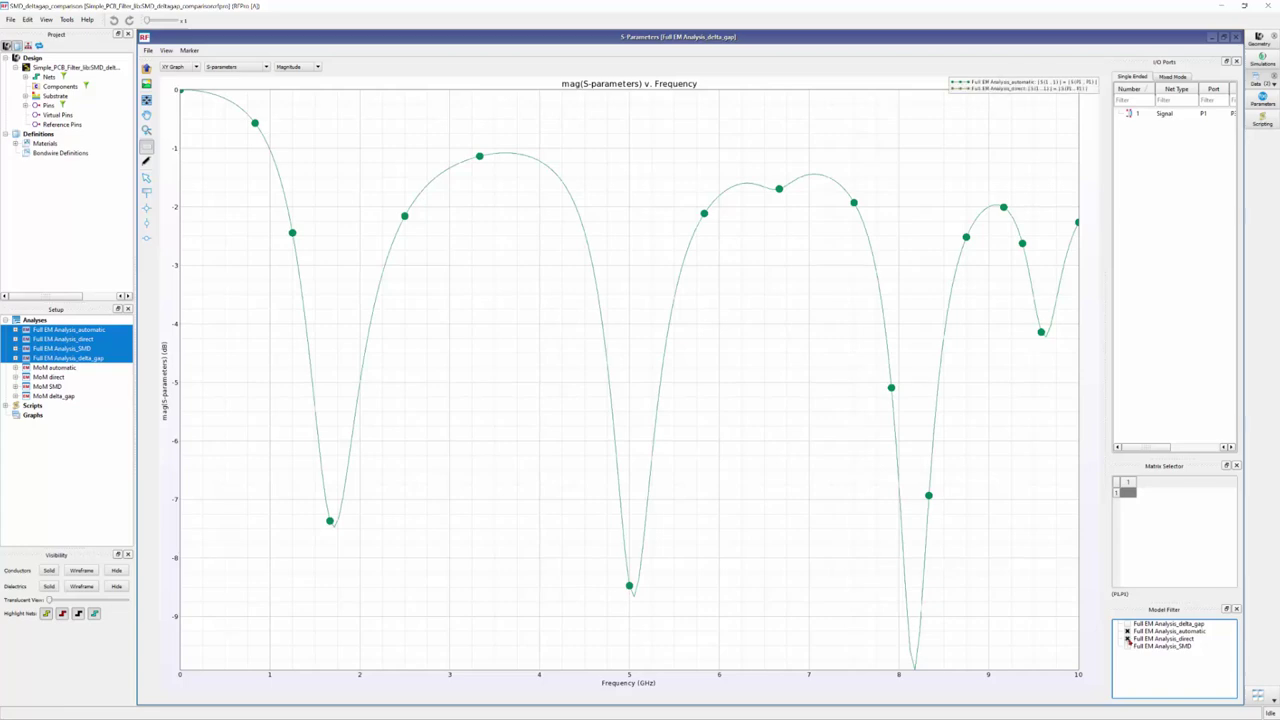
pyautogui.click(1127, 624)
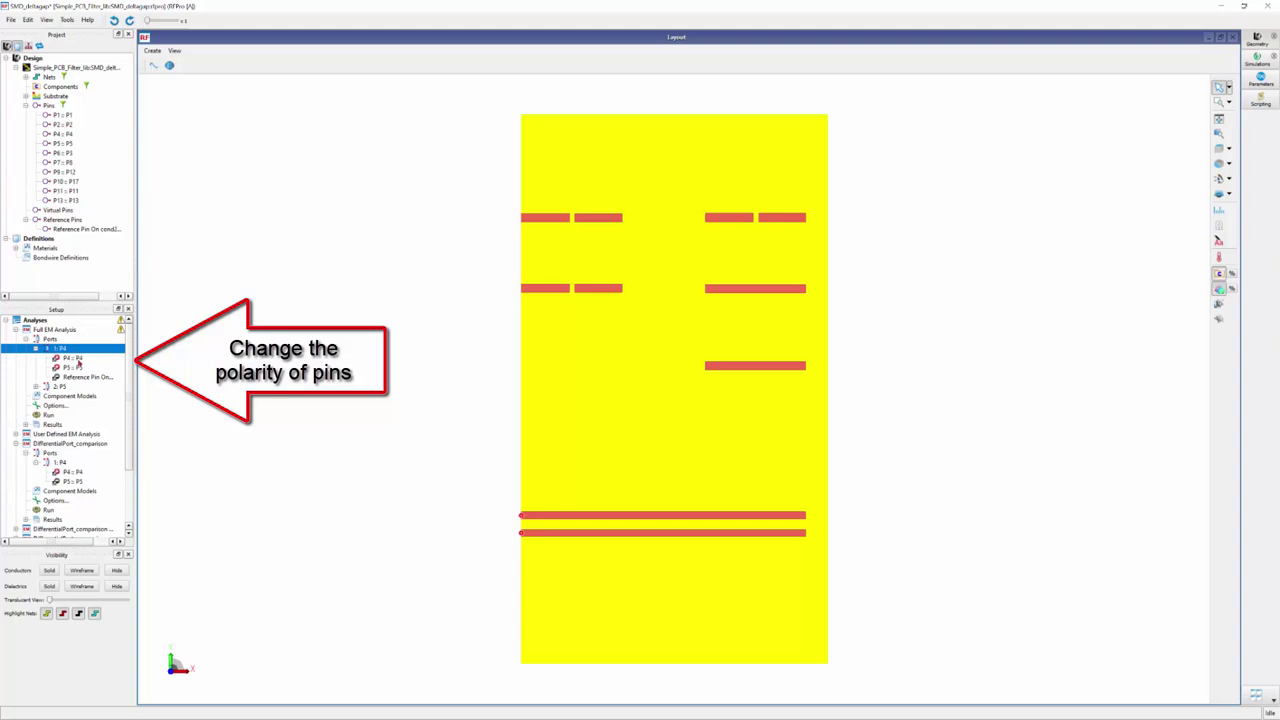
# Change the polarity of pin P5 in port 1 of Full EM Analysis and remove the reference pin from that port.
pyautogui.click(78, 367)
pyautogui.rightClick(77, 367)
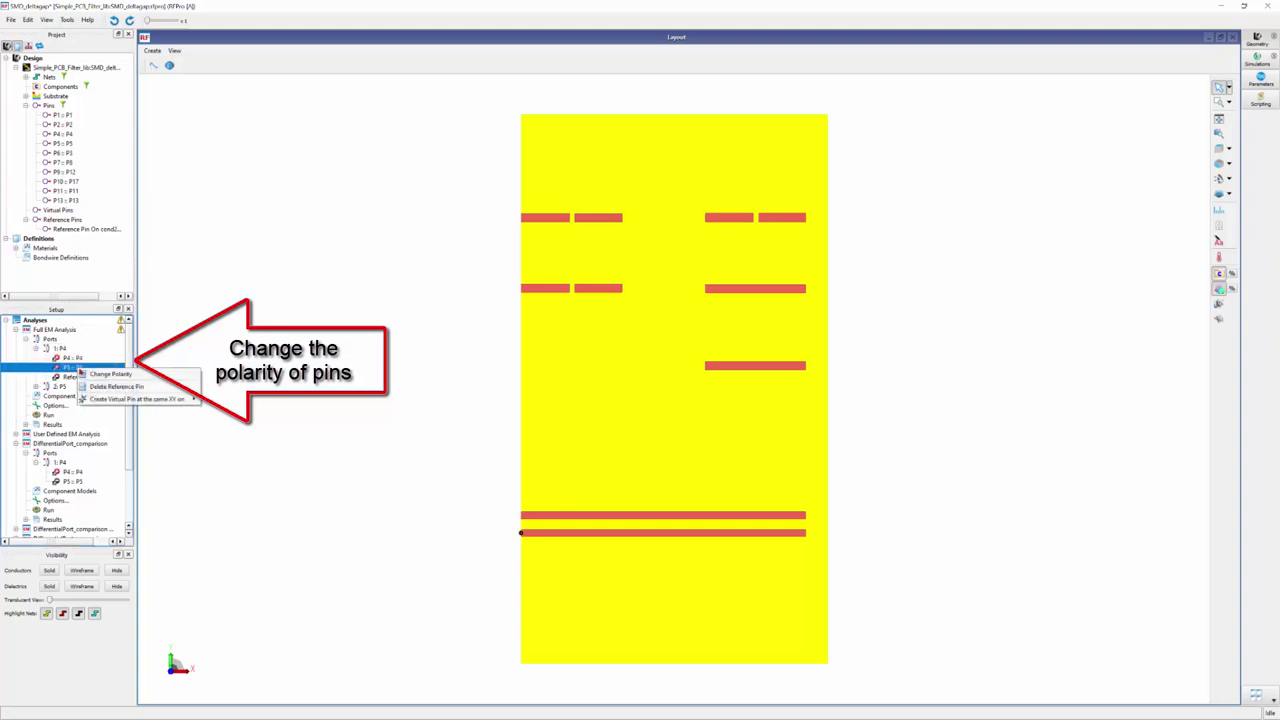
pyautogui.click(82, 375)
pyautogui.click(79, 368)
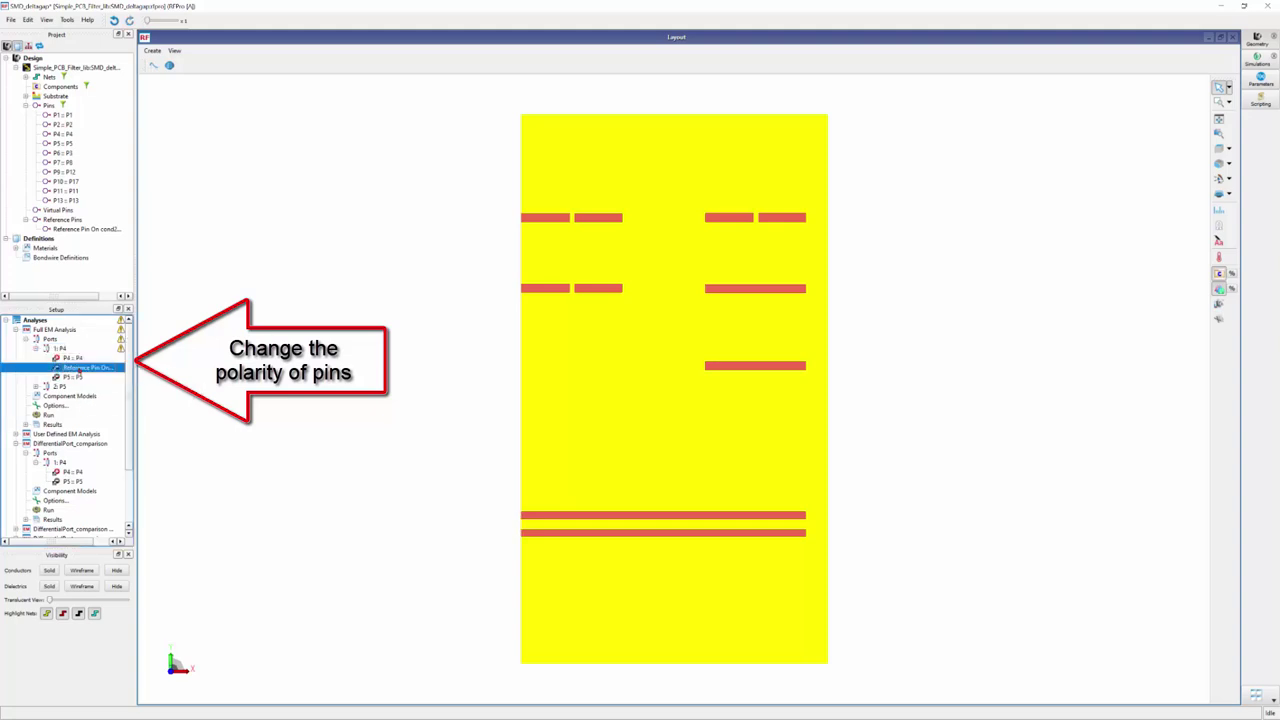
pyautogui.rightClick(79, 368)
pyautogui.click(84, 375)
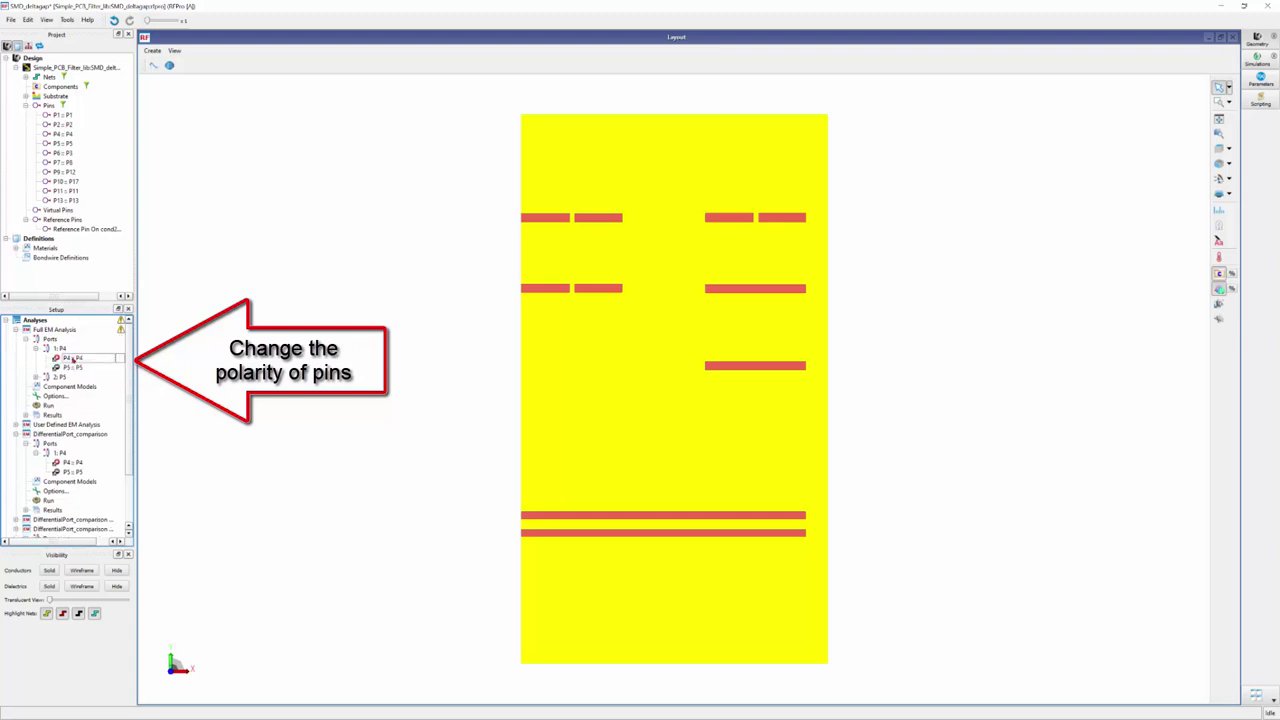
# Edit port 1 (P4) of Full EM Analysis and set its feed type to SMD.
pyautogui.rightClick(61, 349)
pyautogui.click(100, 389)
pyautogui.click(237, 74)
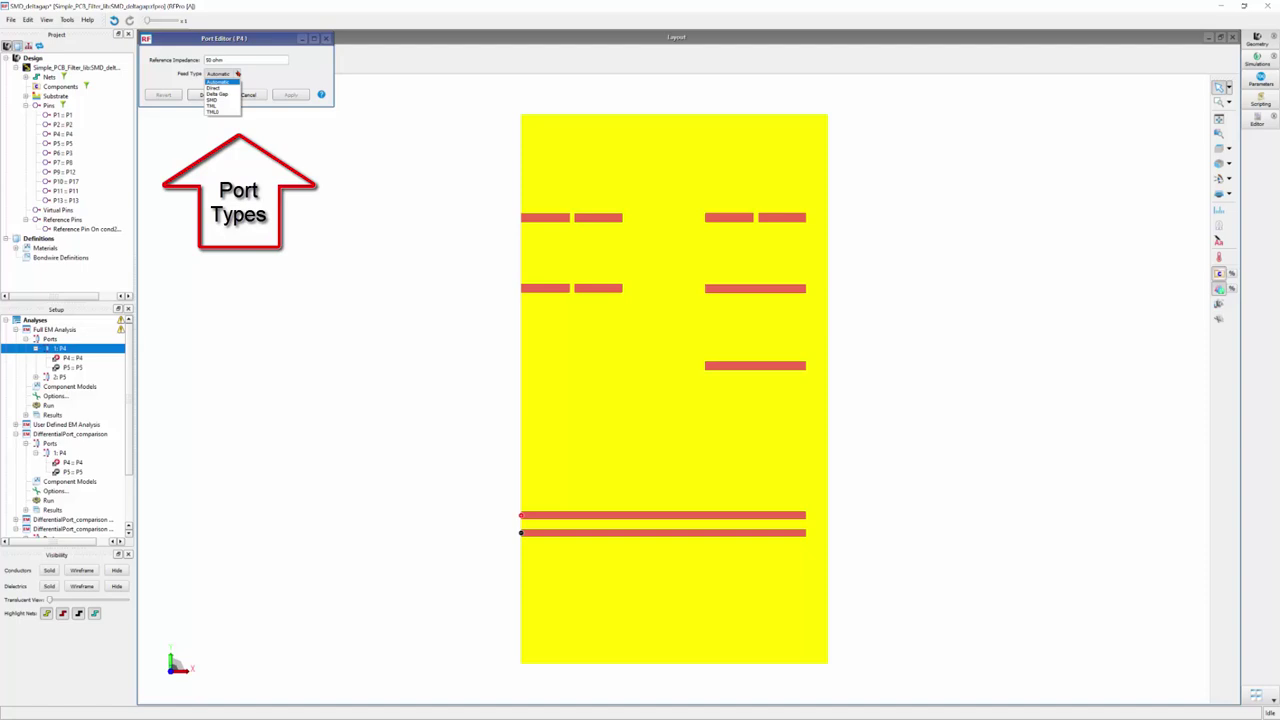
pyautogui.click(224, 99)
pyautogui.click(214, 96)
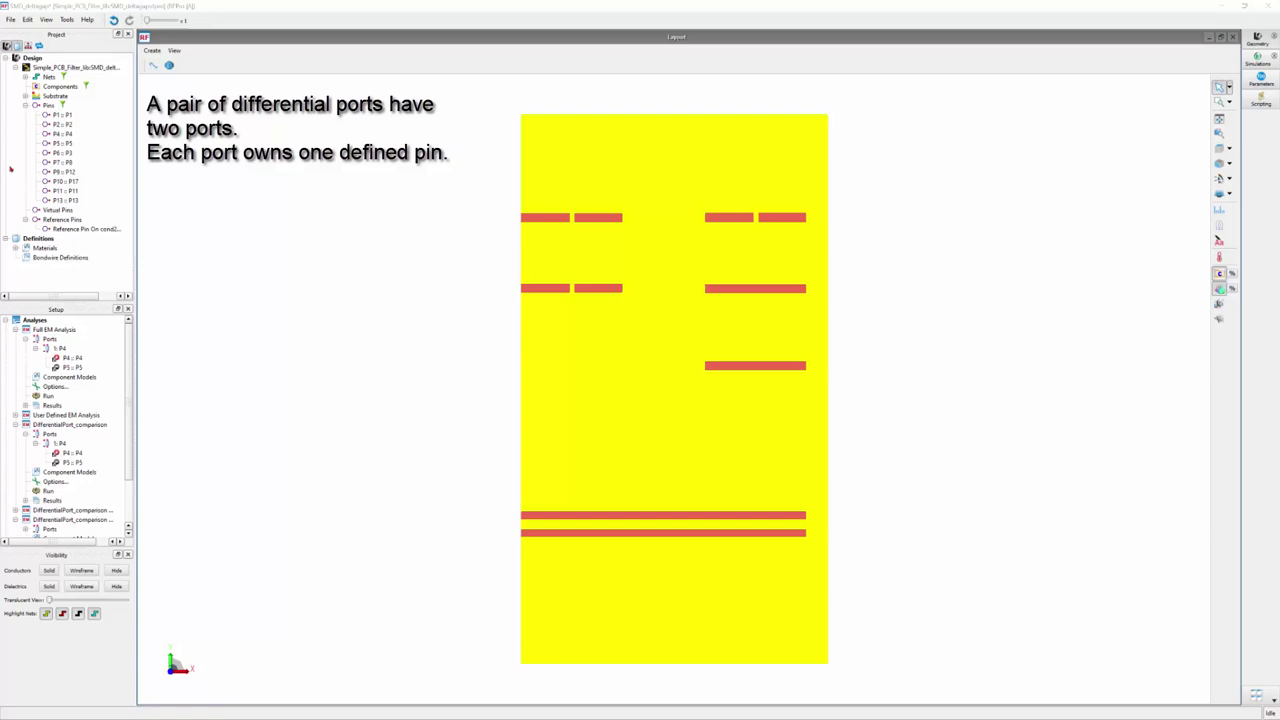
# In the options of DifferentialPort_comparison (copy) 2, set Near Field to On for the 2.4 GHz entry of the frequency plan.
pyautogui.click(16, 329)
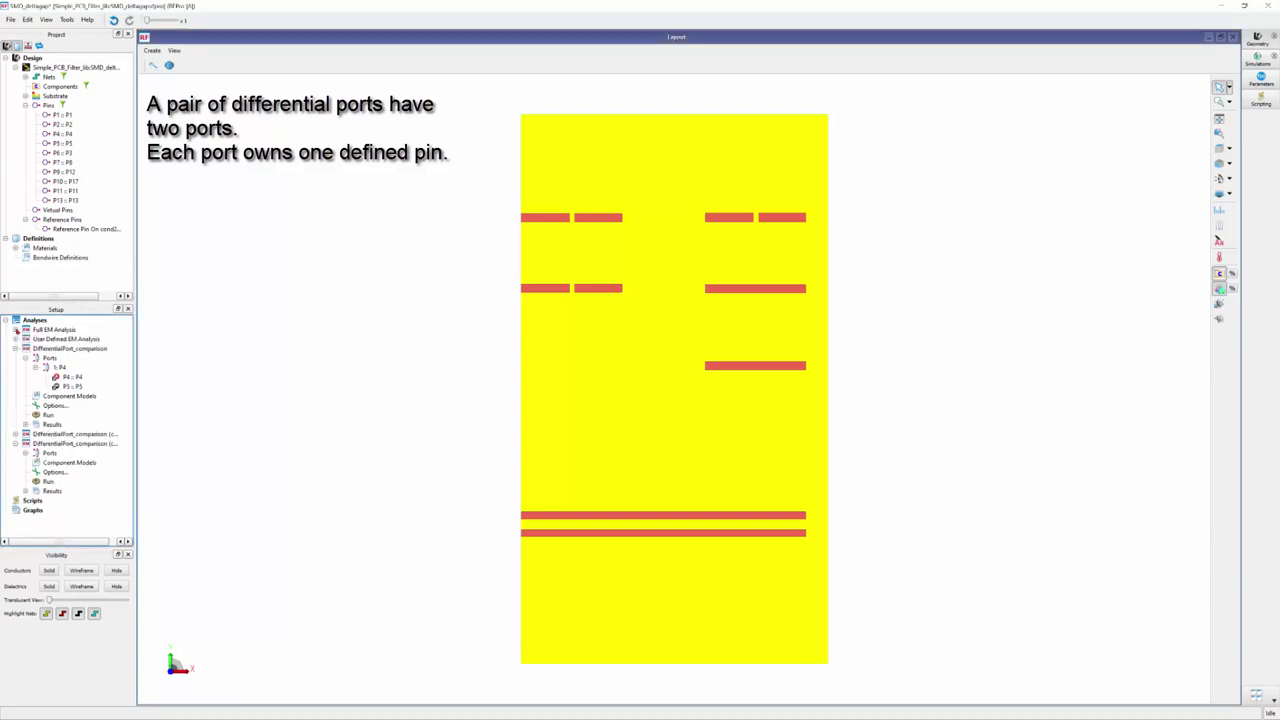
pyautogui.click(15, 348)
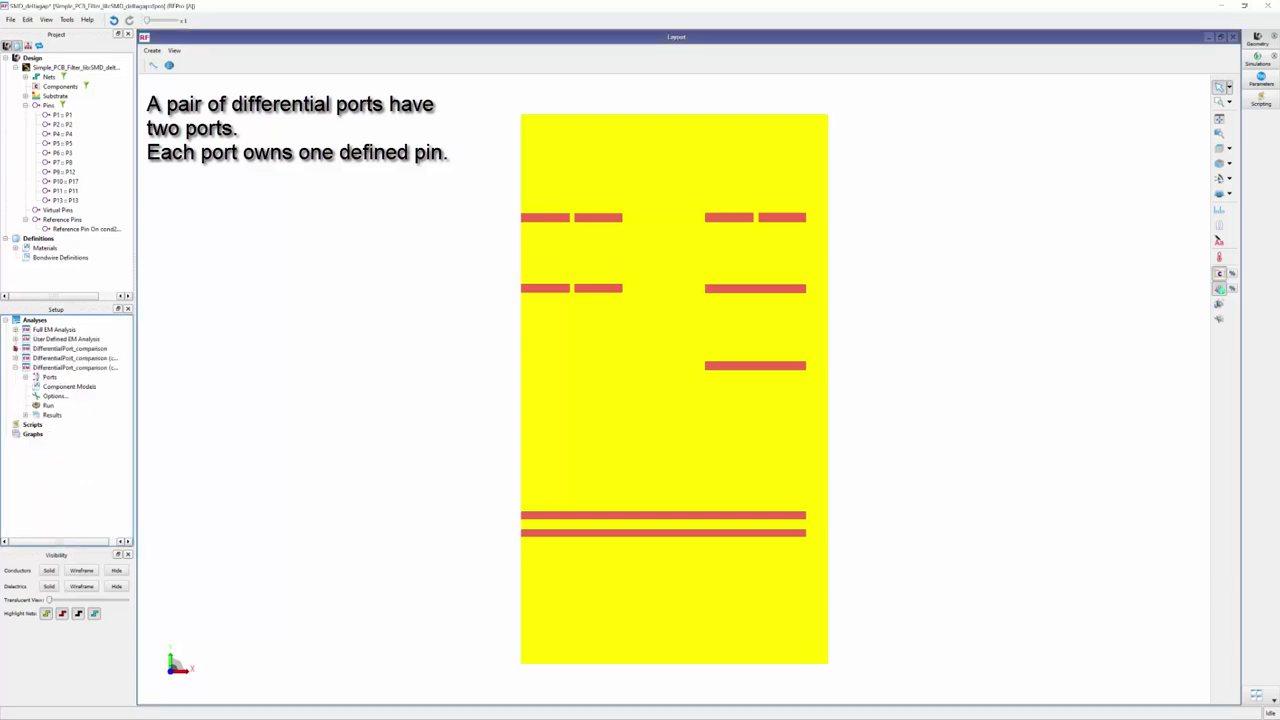
pyautogui.click(48, 369)
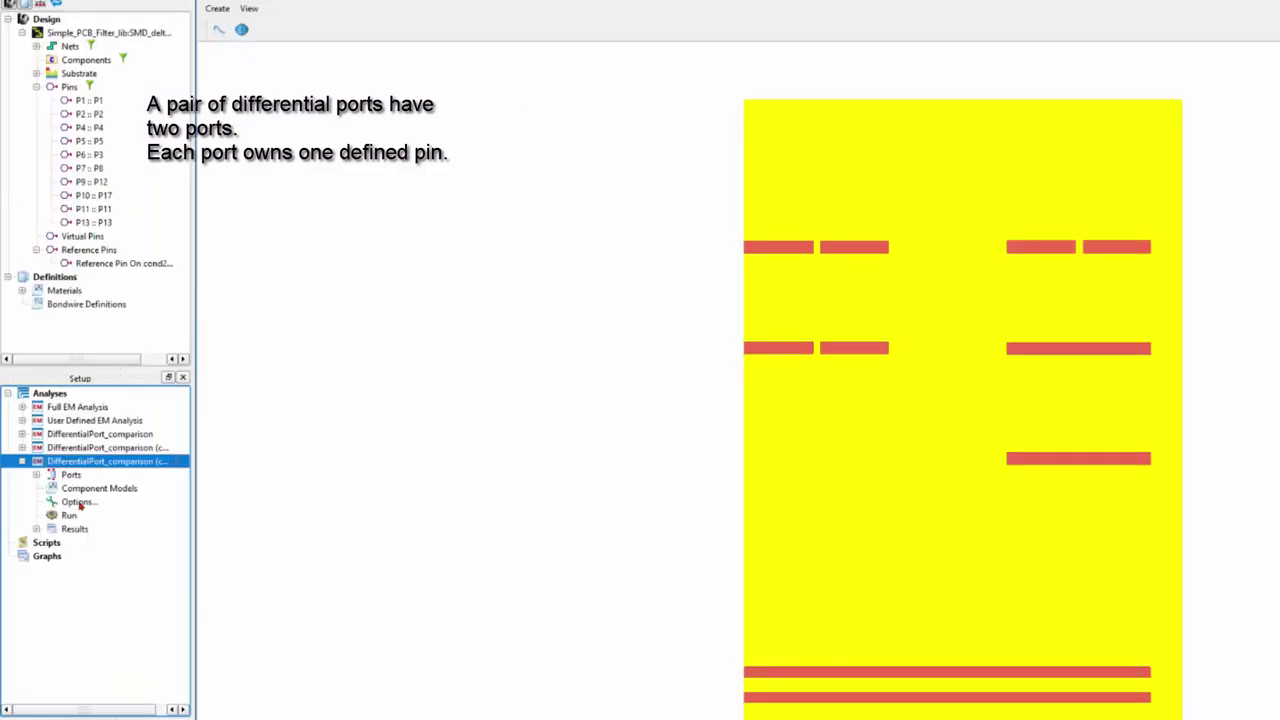
pyautogui.doubleClick(54, 397)
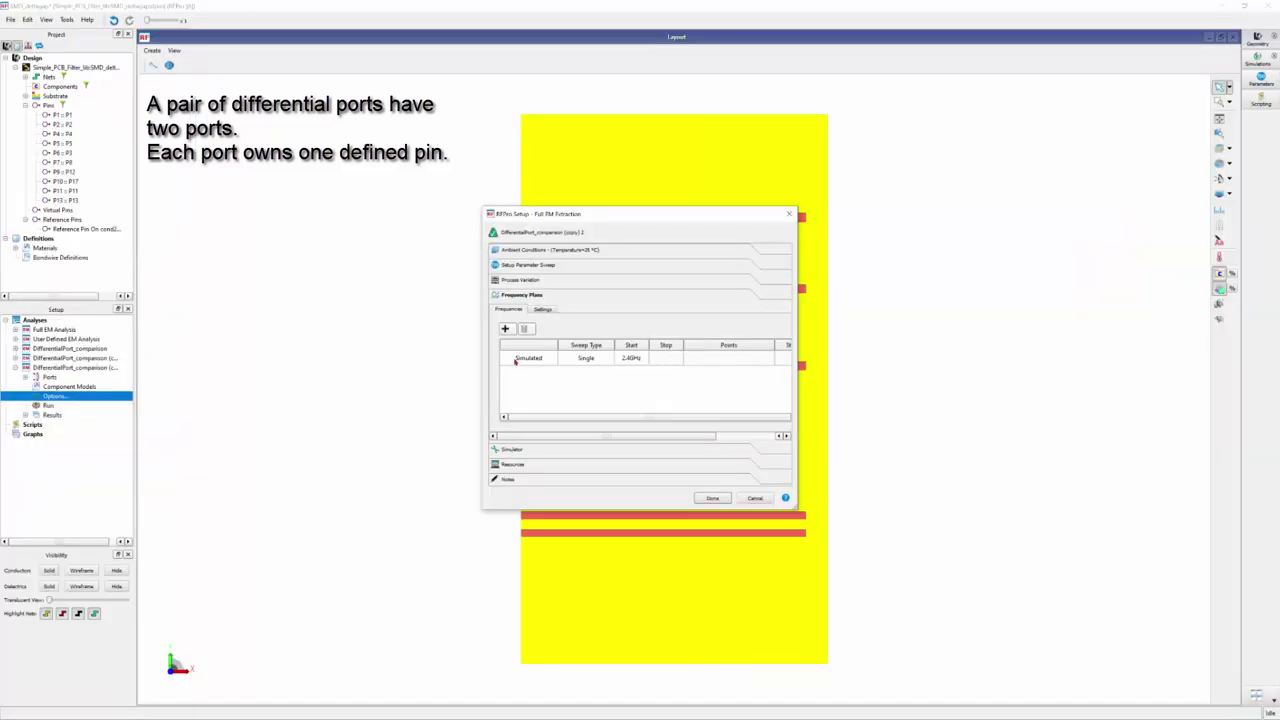
pyautogui.moveTo(604, 213); pyautogui.dragTo(428, 214)
pyautogui.moveTo(450, 436); pyautogui.dragTo(567, 416)
pyautogui.click(579, 362)
pyautogui.doubleClick(534, 361)
pyautogui.click(534, 361)
pyautogui.click(534, 367)
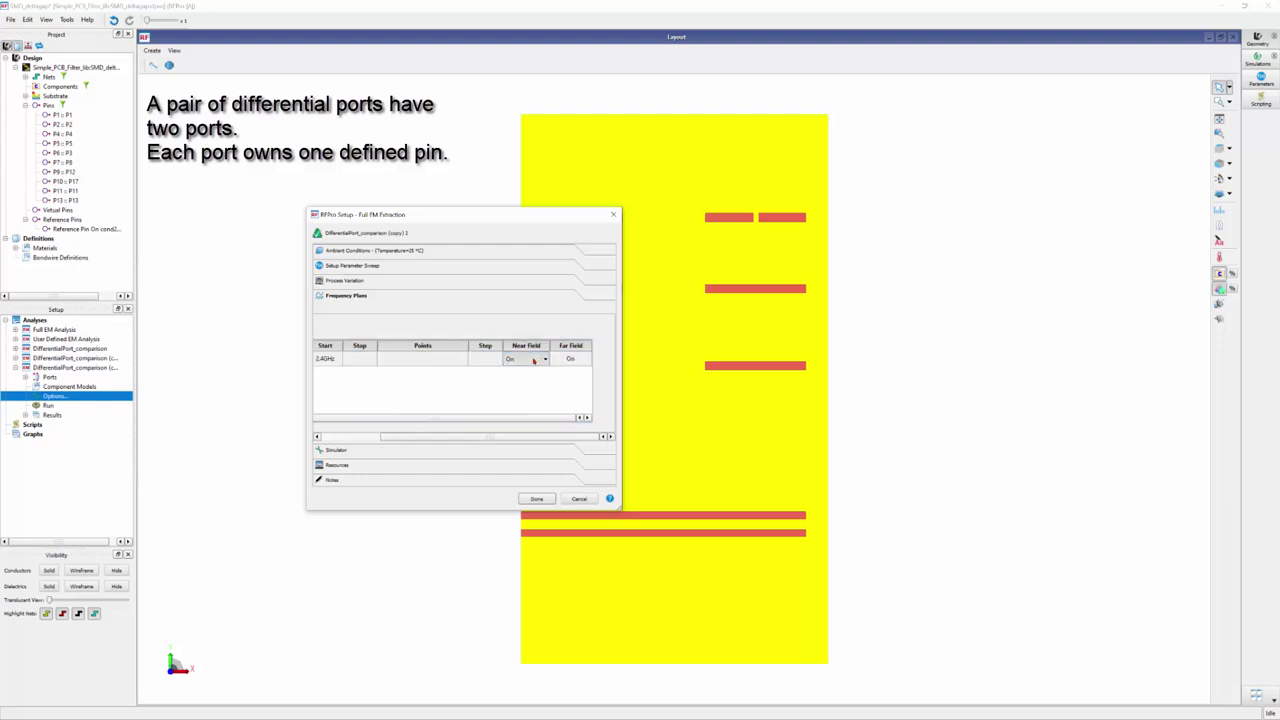
pyautogui.click(538, 500)
pyautogui.click(537, 499)
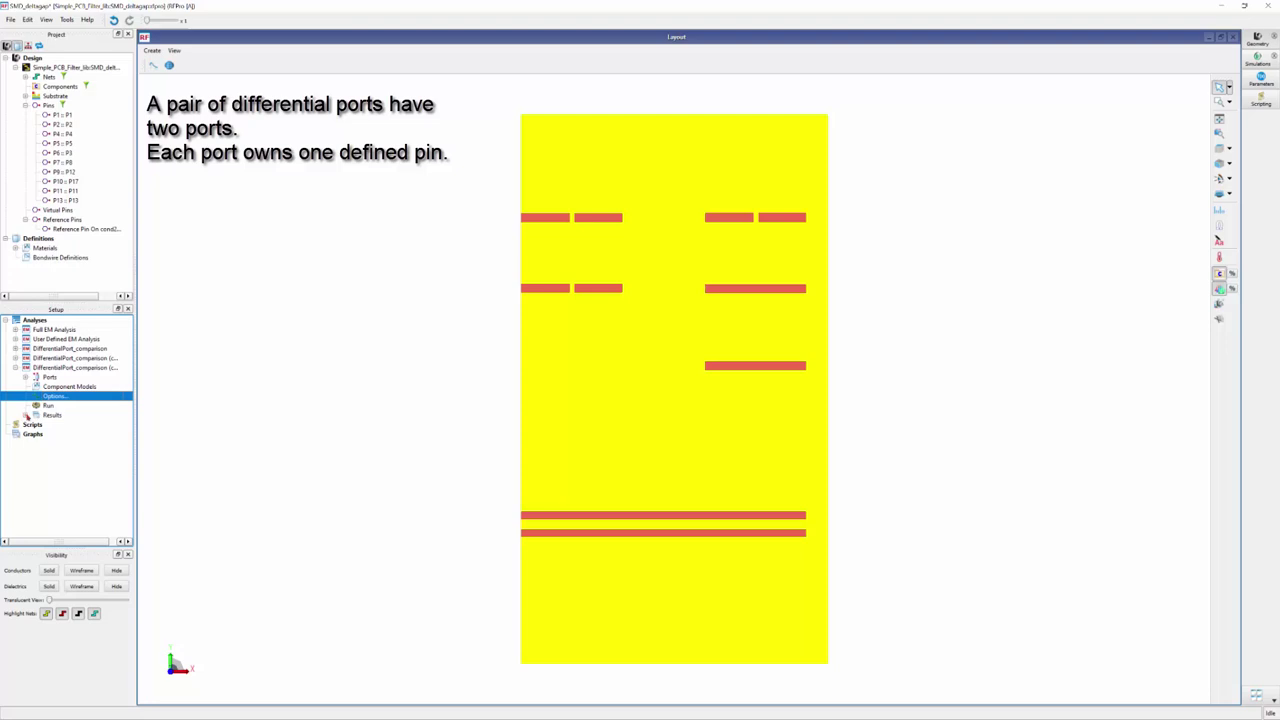
# Display the near-field results of the DifferentialPort_comparison (copy) 2 analysis on the layout.
pyautogui.click(25, 414)
pyautogui.click(48, 405)
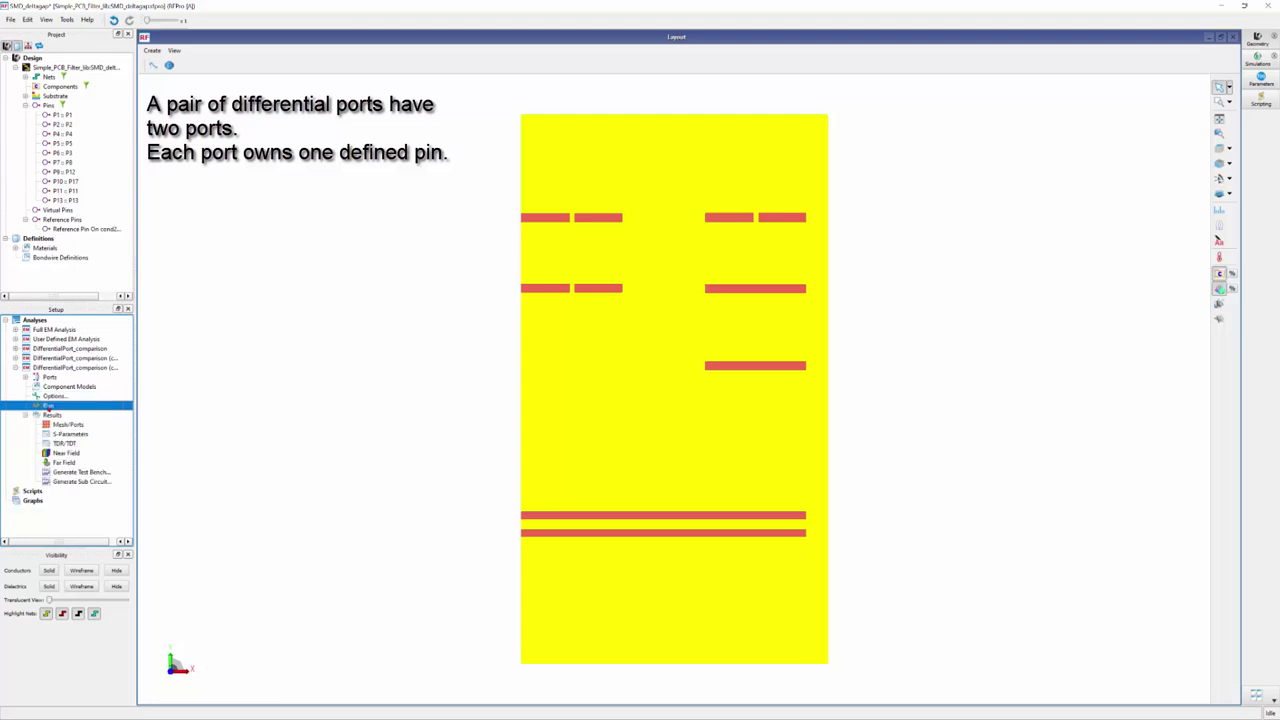
pyautogui.click(66, 454)
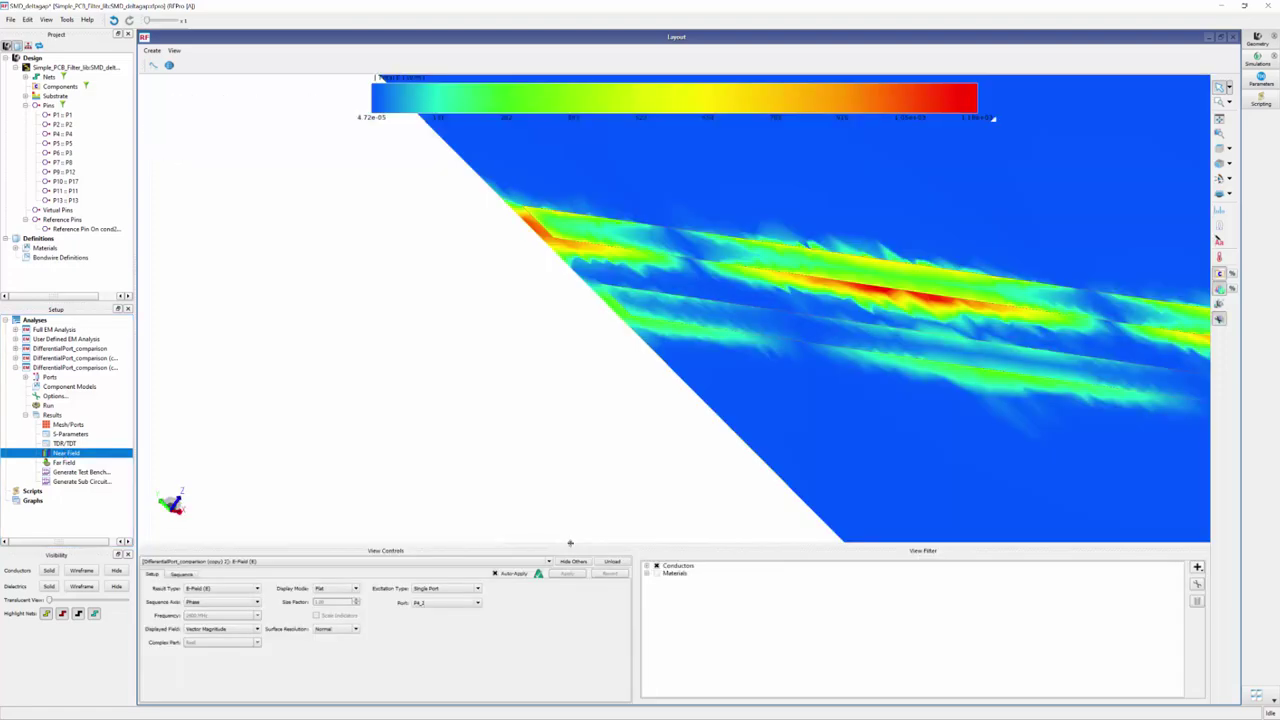
# Add a planar sensor at the end vertex of the upper trace with normal direction X 1, Y 0, Z 0 and apply it.
pyautogui.click(1198, 567)
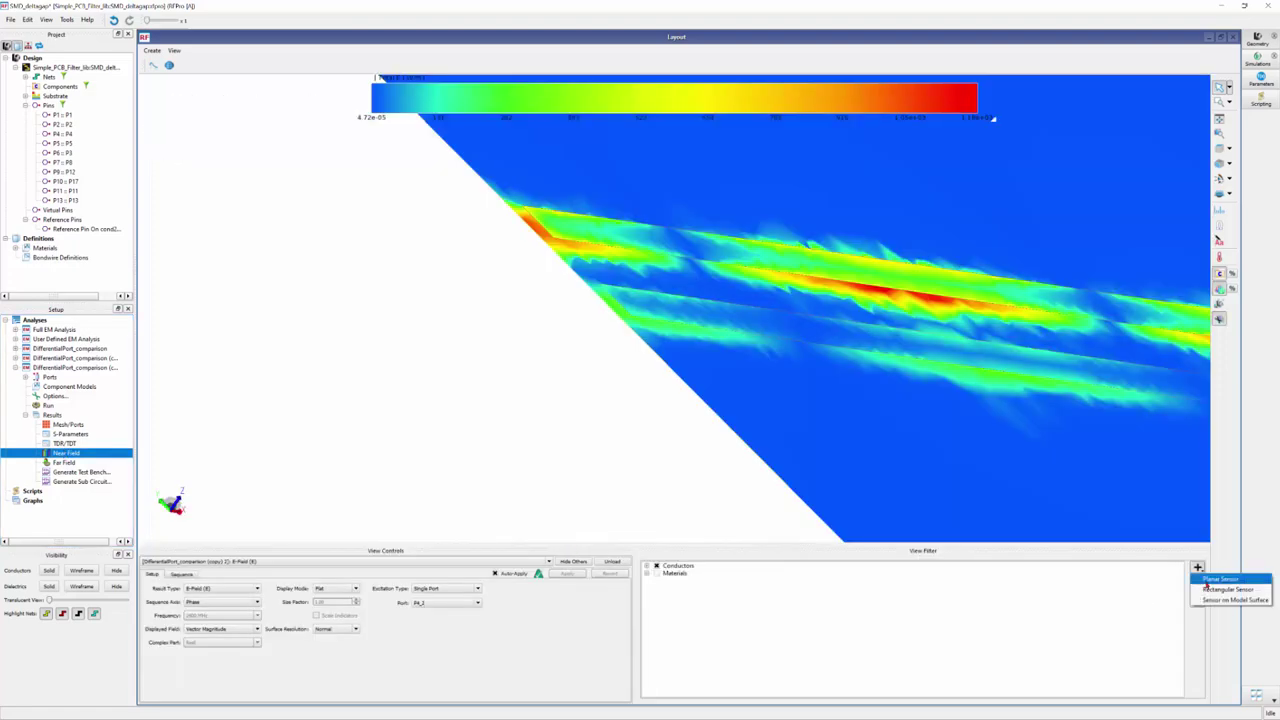
pyautogui.click(1210, 580)
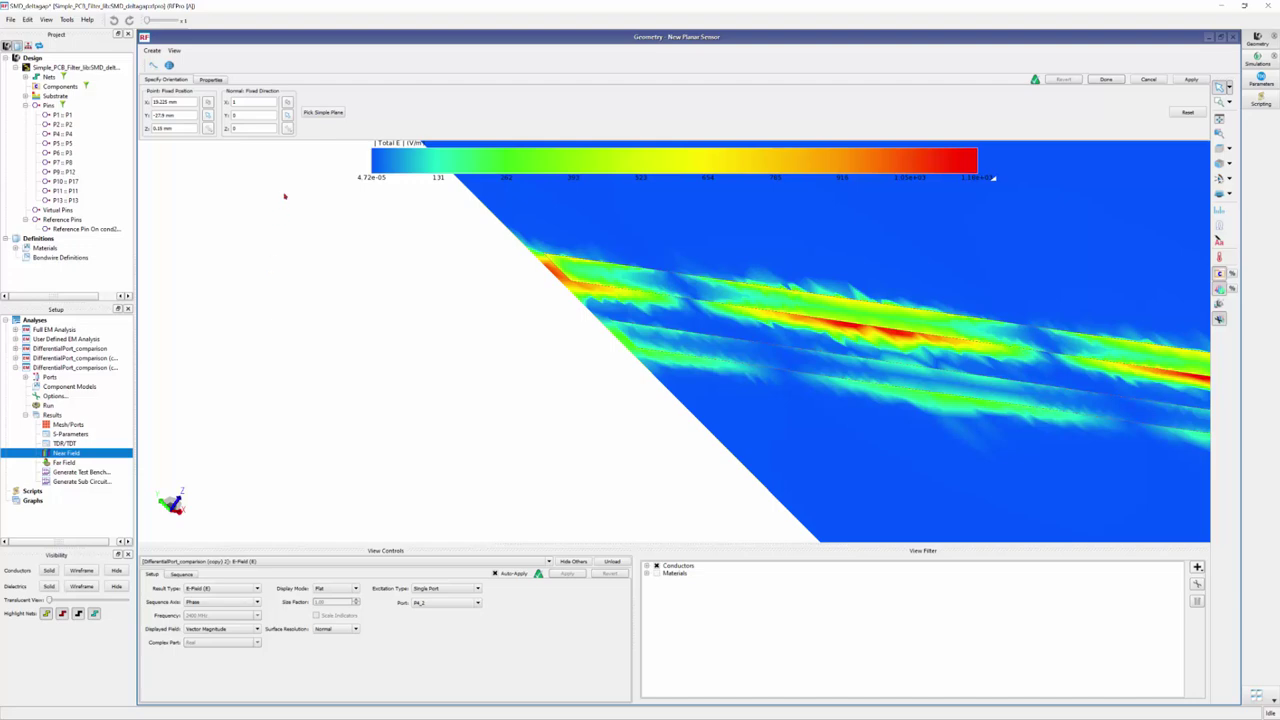
pyautogui.click(323, 114)
pyautogui.click(532, 260)
pyautogui.doubleClick(254, 104)
pyautogui.write('1')
pyautogui.doubleClick(256, 114)
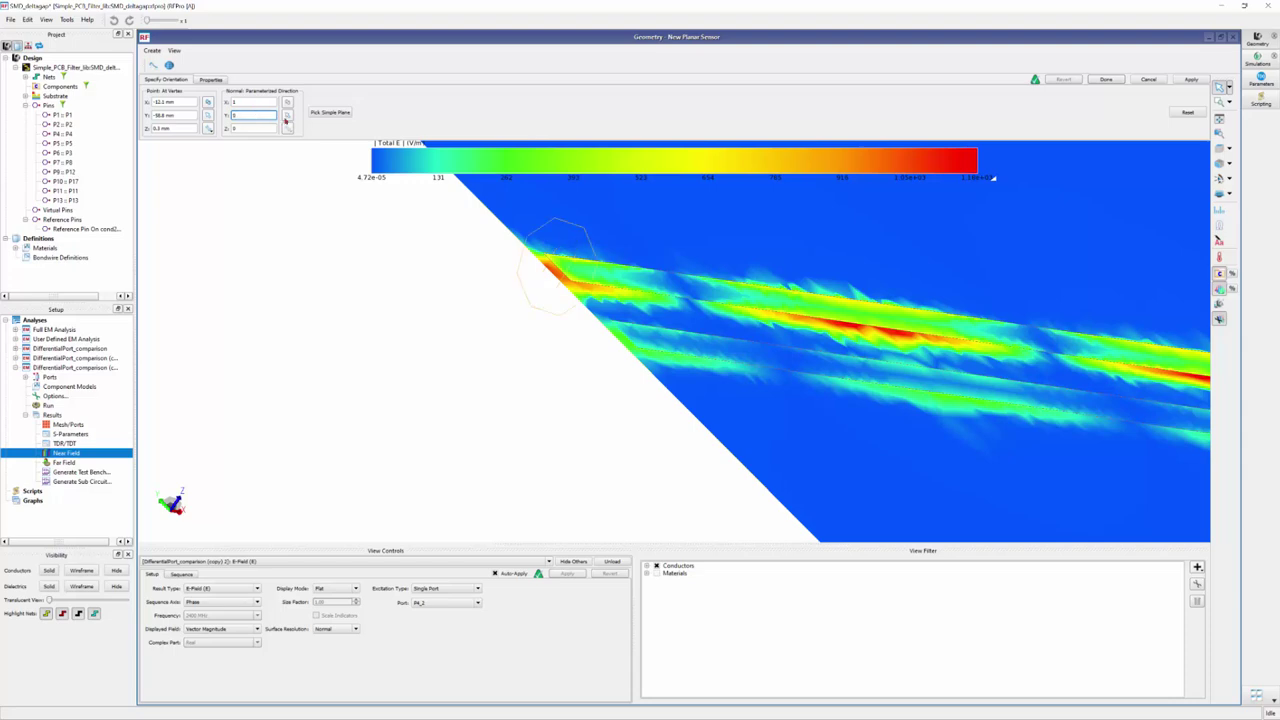
pyautogui.click(1189, 79)
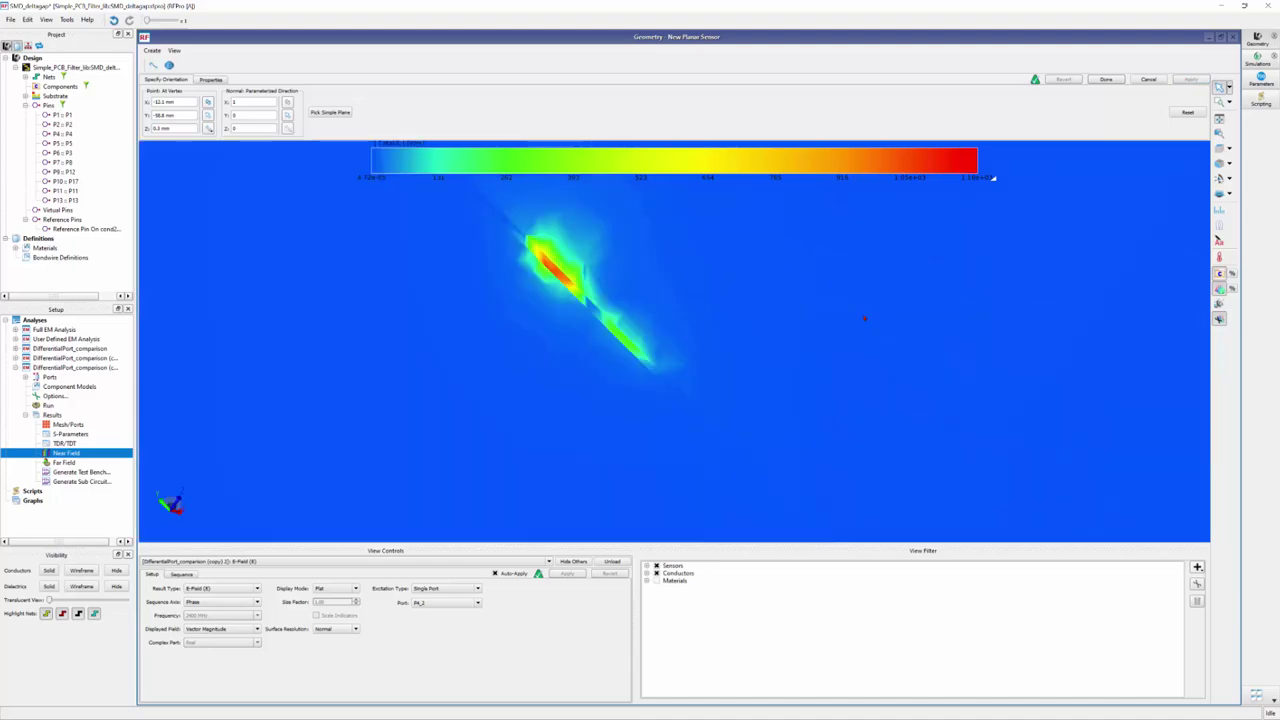
# Examine the field on the planar sensor from the Right (-X) view.
pyautogui.click(1229, 148)
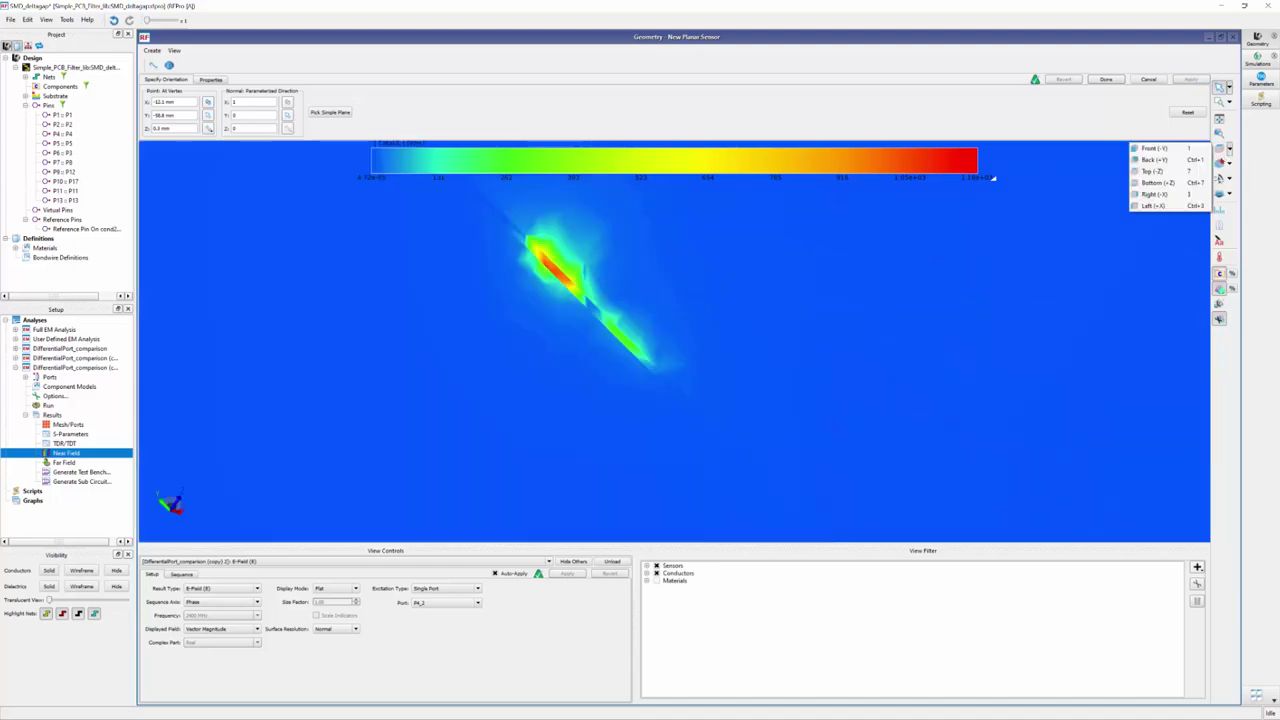
pyautogui.click(1155, 194)
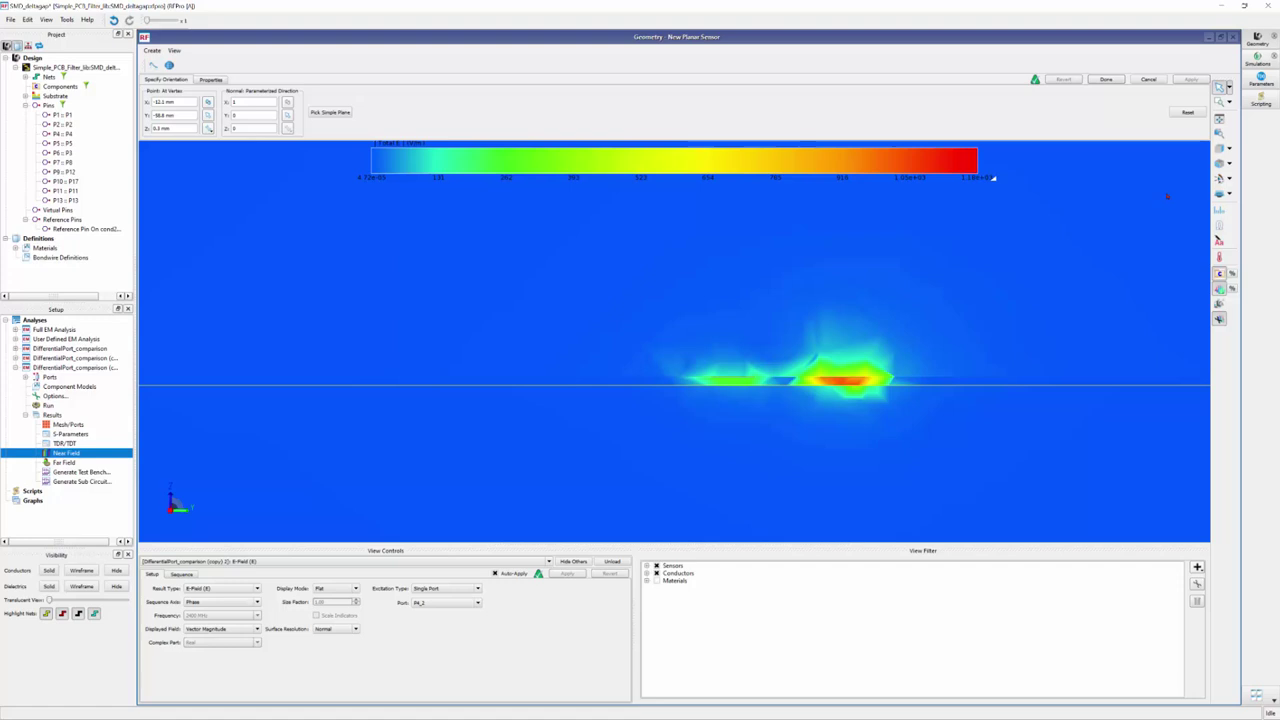
pyautogui.scroll(2, 951, 407)
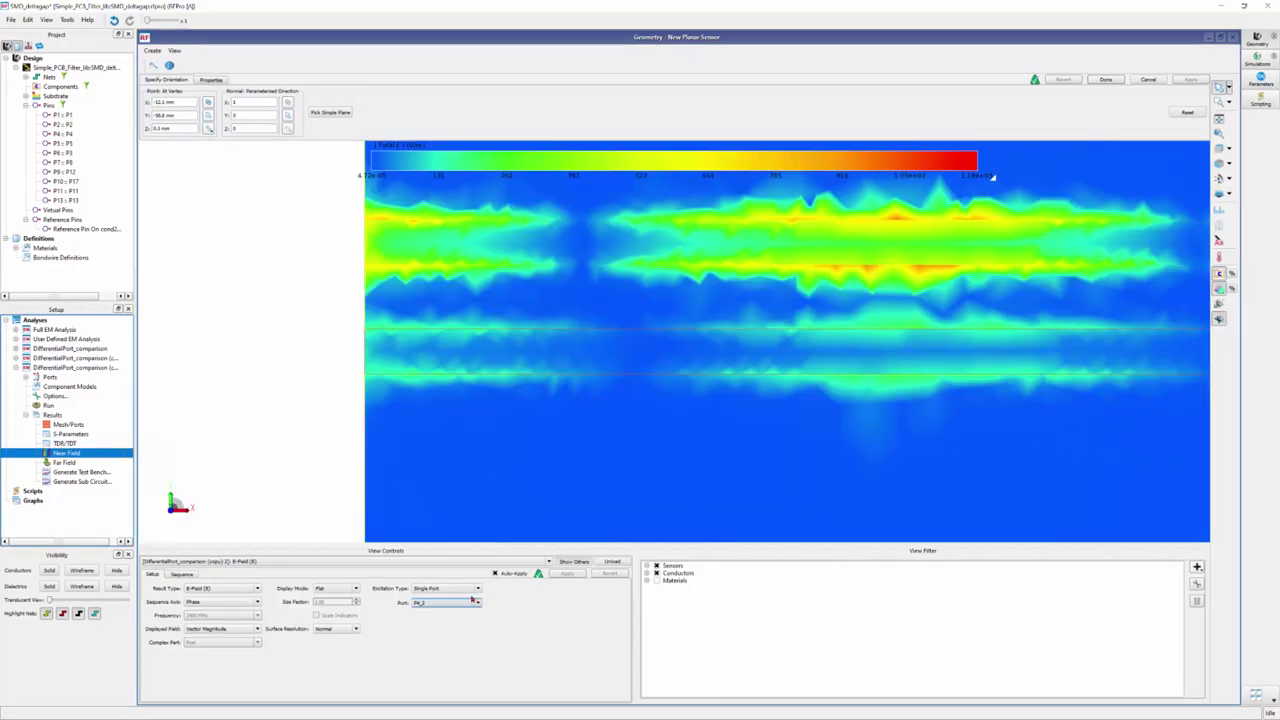
# Set the near-field excitation type to Multiple Ports and open the port excitation settings.
pyautogui.click(478, 589)
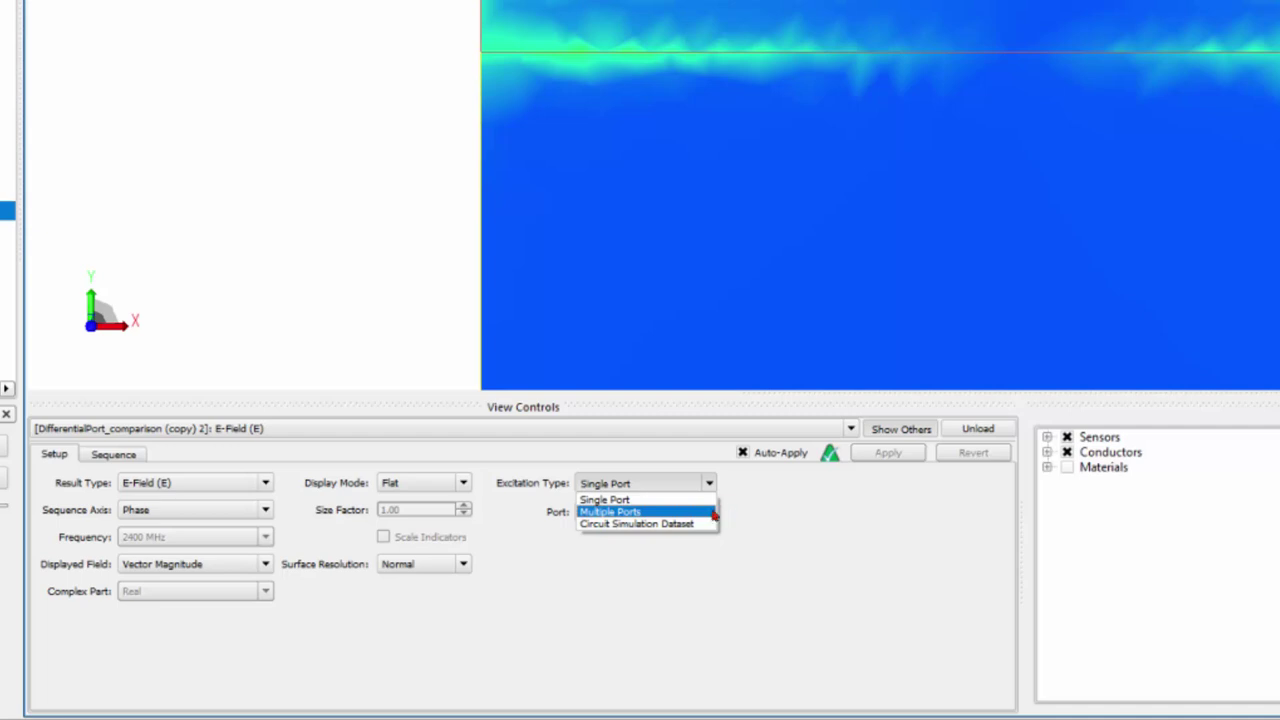
pyautogui.click(653, 516)
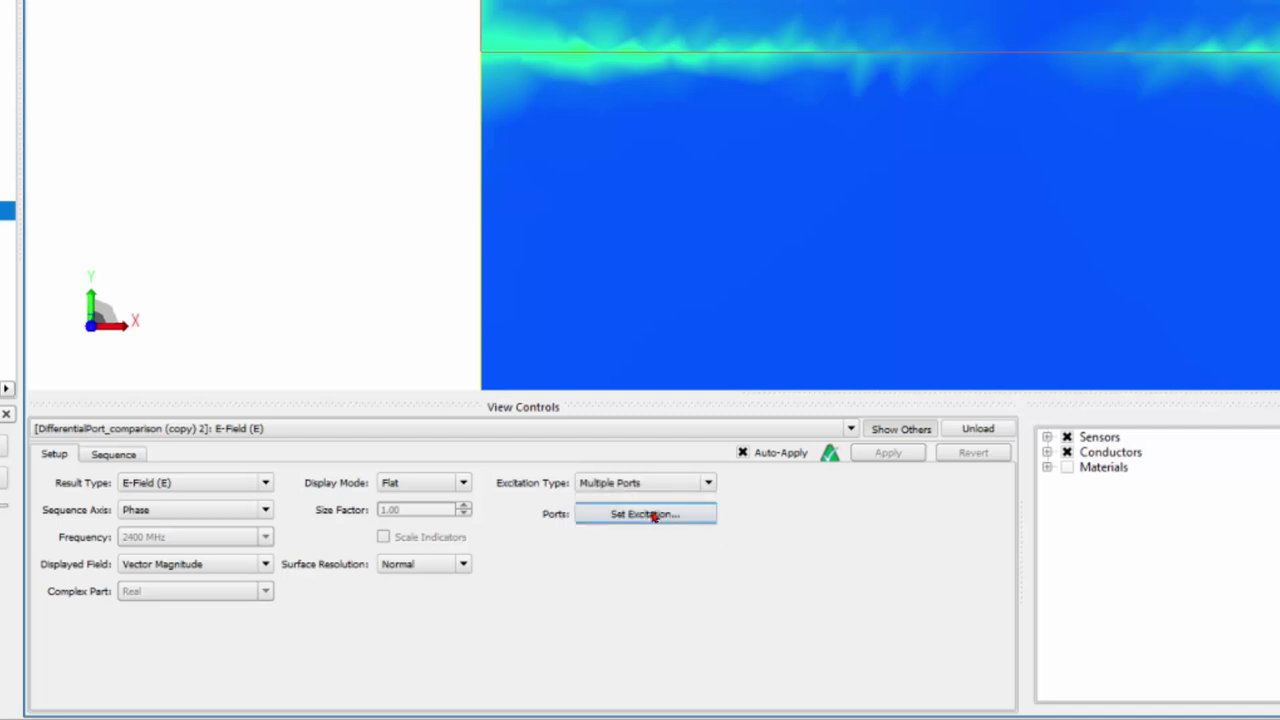
pyautogui.click(653, 516)
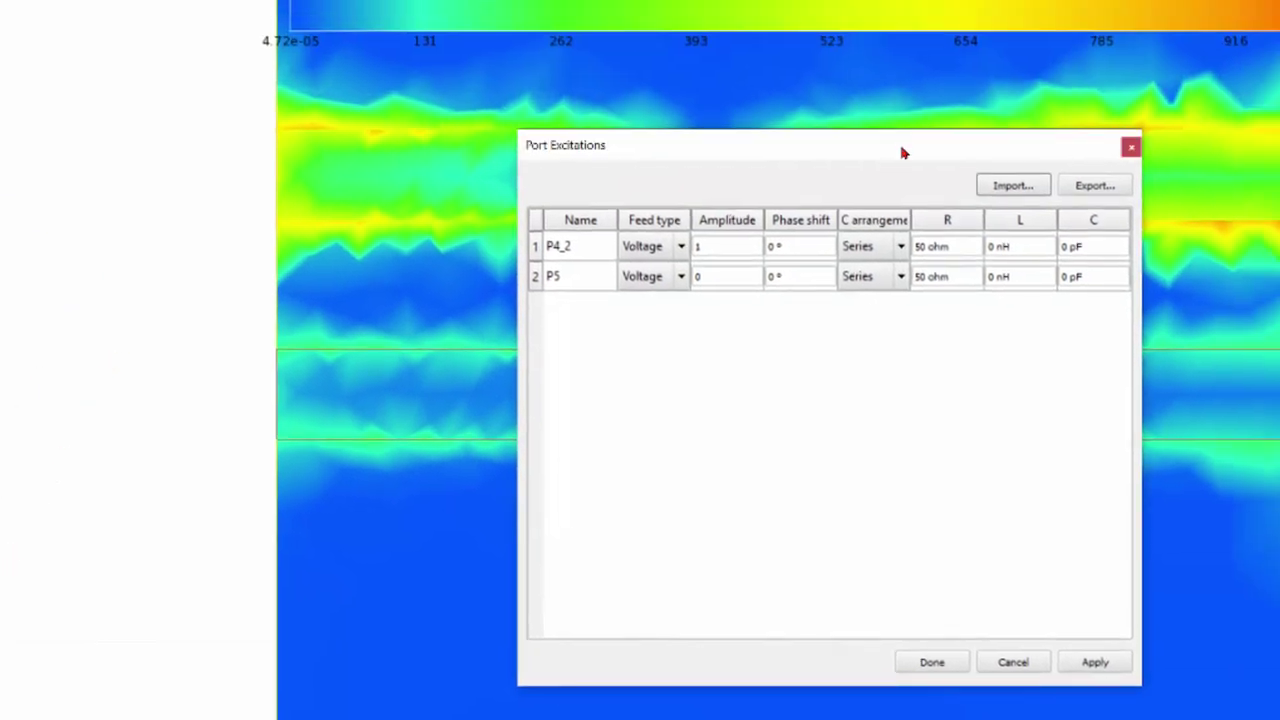
pyautogui.moveTo(903, 152); pyautogui.dragTo(522, 50)
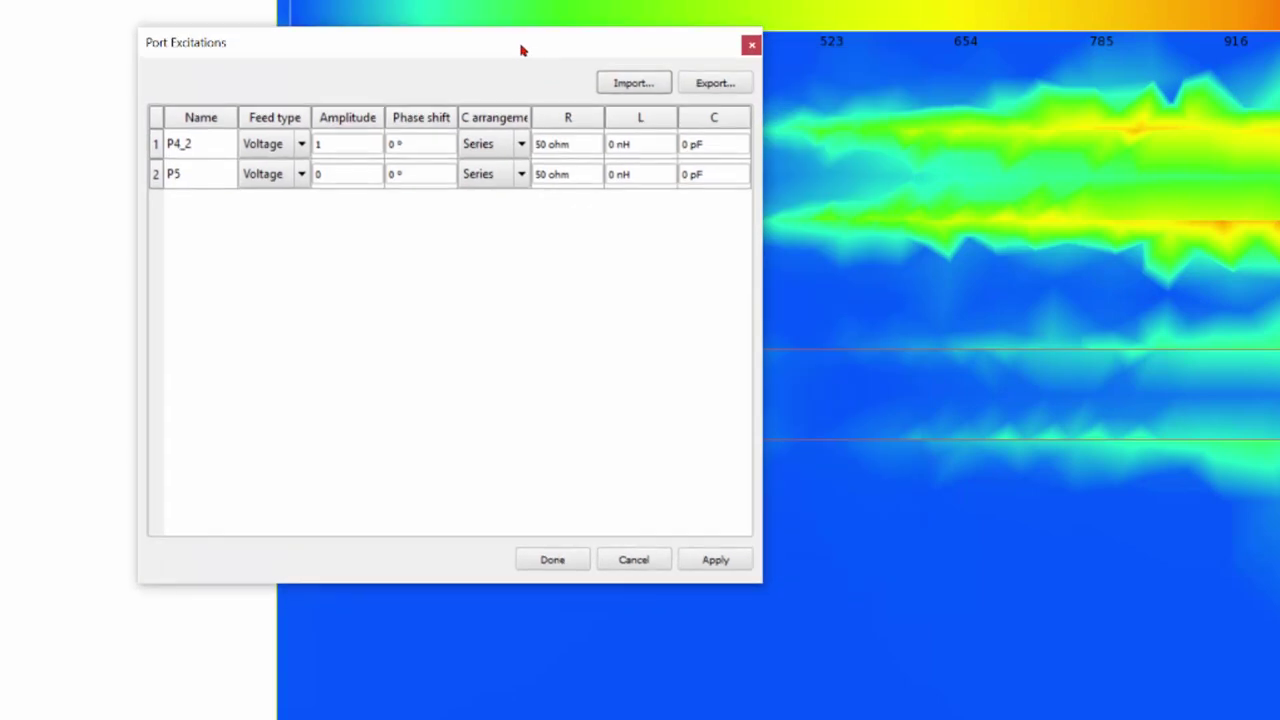
# Give port P5 an excitation amplitude of 1 and a phase shift of 180°, and apply it to the field plot.
pyautogui.doubleClick(343, 170)
pyautogui.write('1')
pyautogui.doubleClick(393, 174)
pyautogui.write('180')
pyautogui.click(715, 559)
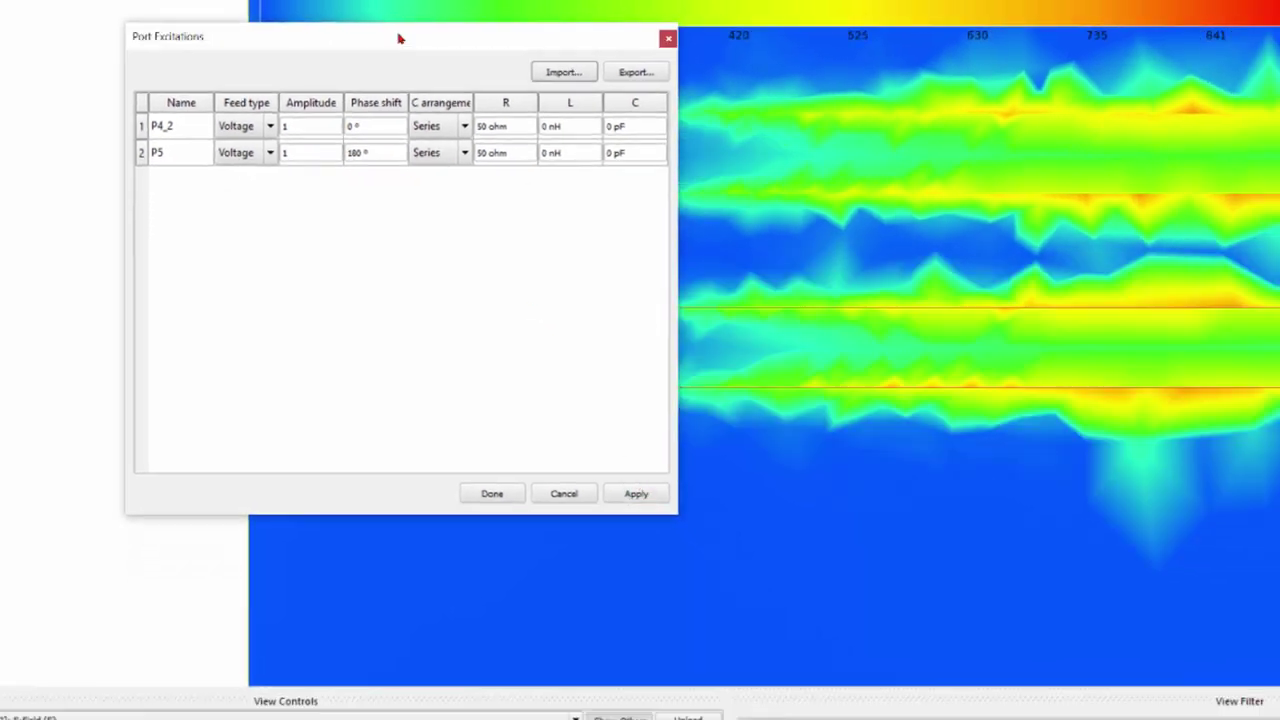
# Set the phase shift of port P5 to 0° in the port excitations.
pyautogui.moveTo(400, 37); pyautogui.dragTo(285, 253)
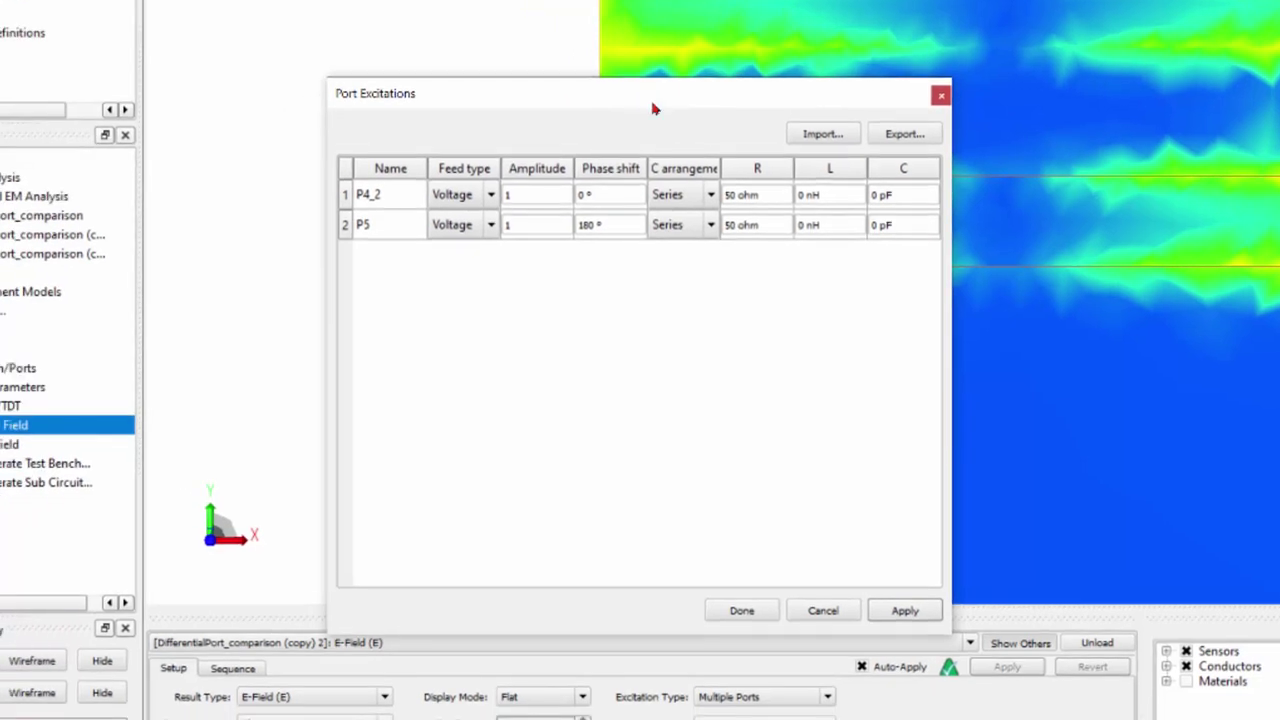
pyautogui.doubleClick(590, 225)
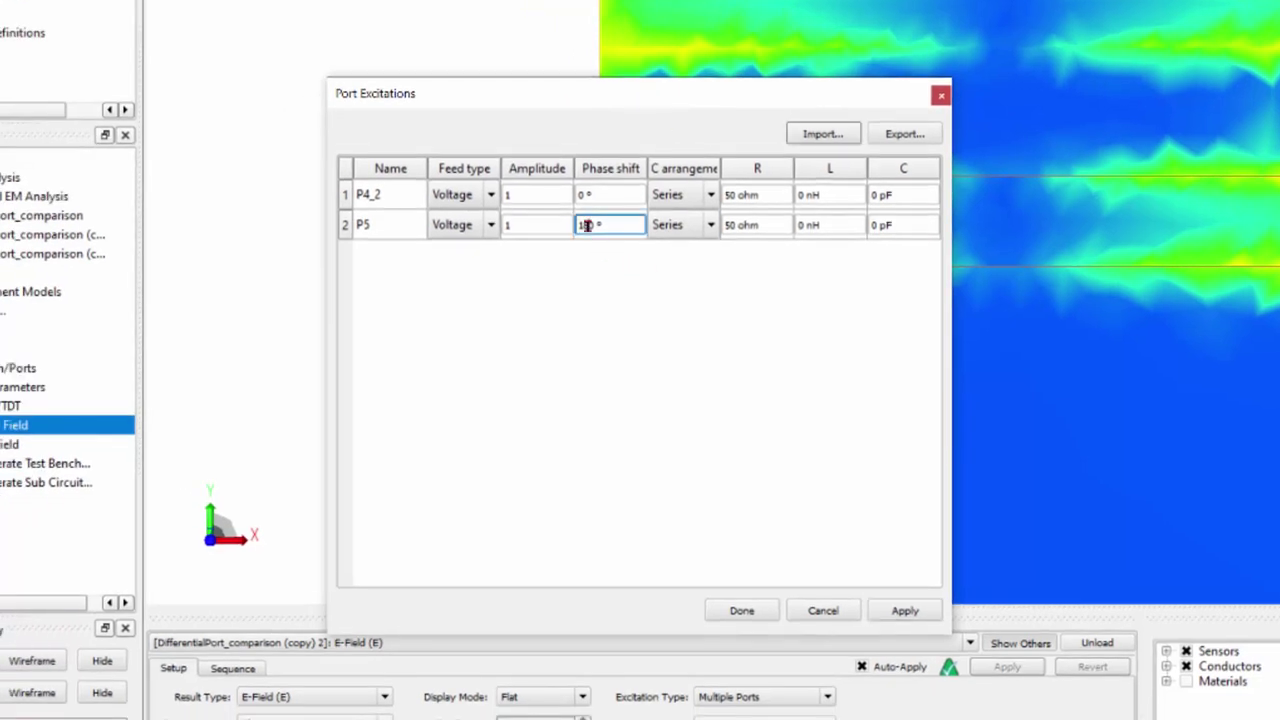
pyautogui.write('0')
pyautogui.click(677, 420)
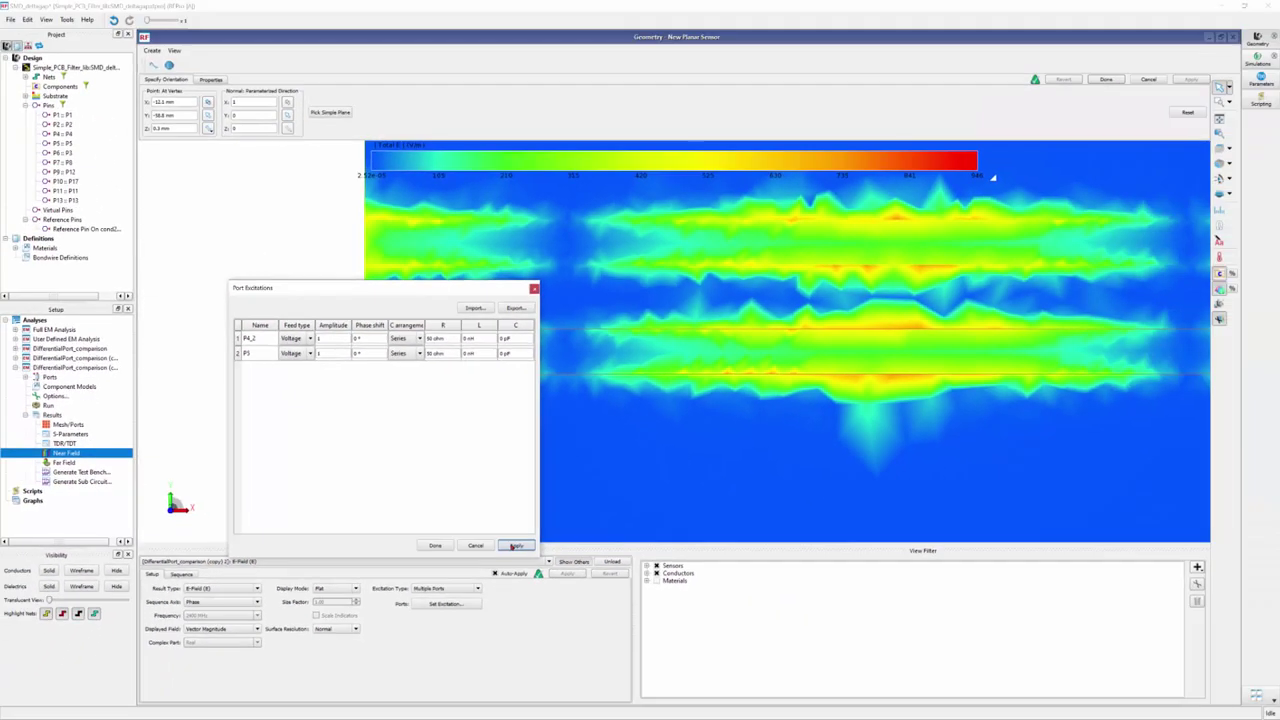
# Apply the in-phase port excitations to the field plot and show the planar sensor from the Right (-X) view.
pyautogui.click(895, 612)
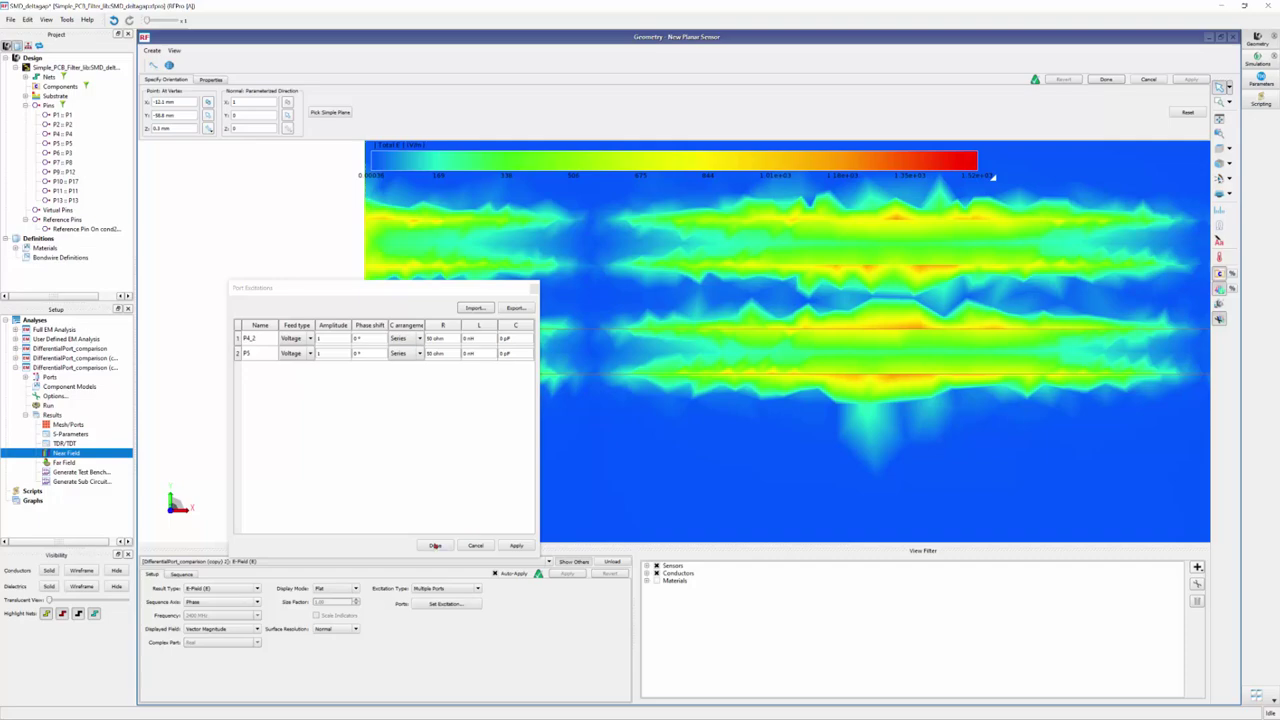
pyautogui.click(1229, 148)
pyautogui.click(1162, 198)
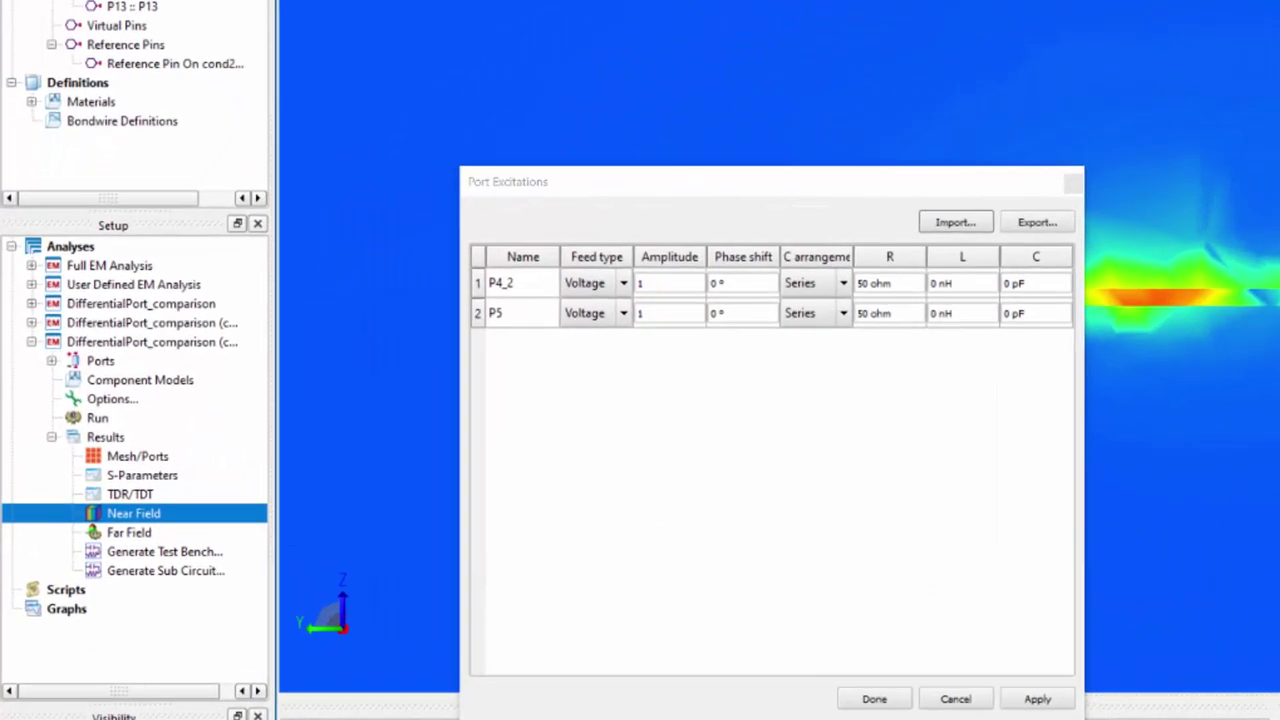
# Set the phase shift of port P5 to 180°, apply it to the field plot, and close the port excitations.
pyautogui.moveTo(425, 289); pyautogui.dragTo(358, 266)
pyautogui.moveTo(716, 140); pyautogui.dragTo(721, 93)
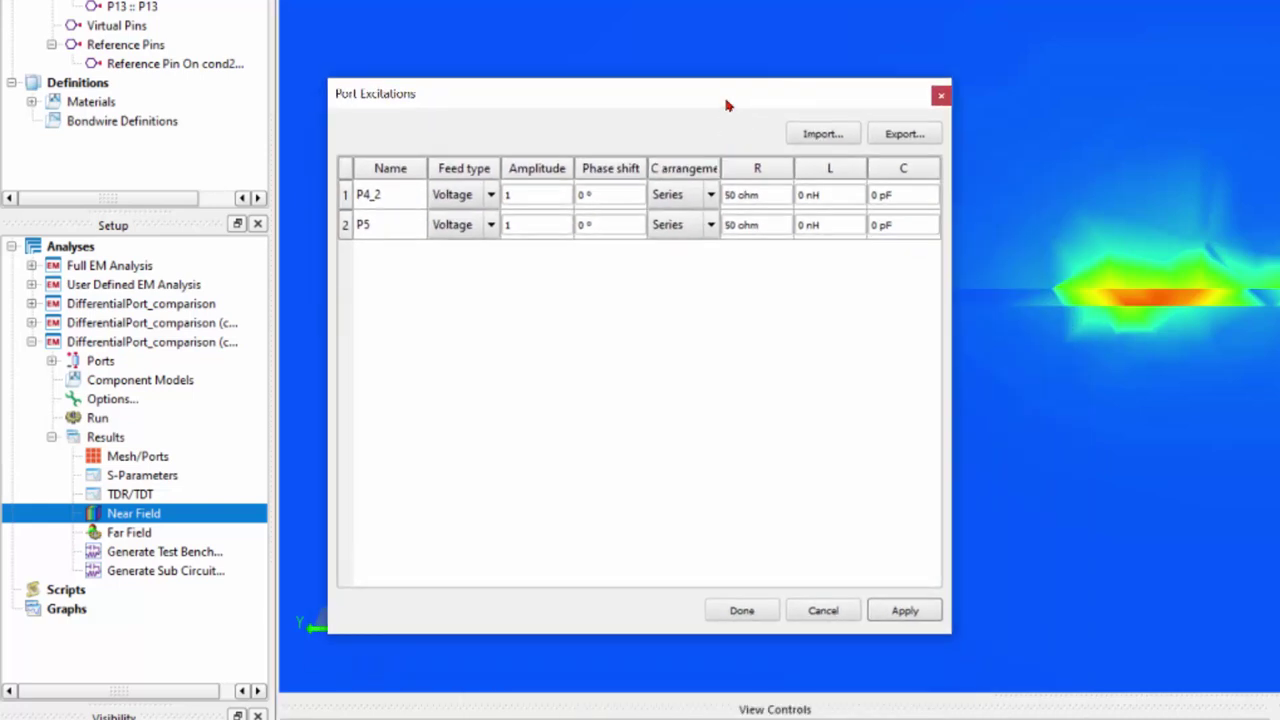
pyautogui.click(577, 225)
pyautogui.write('18')
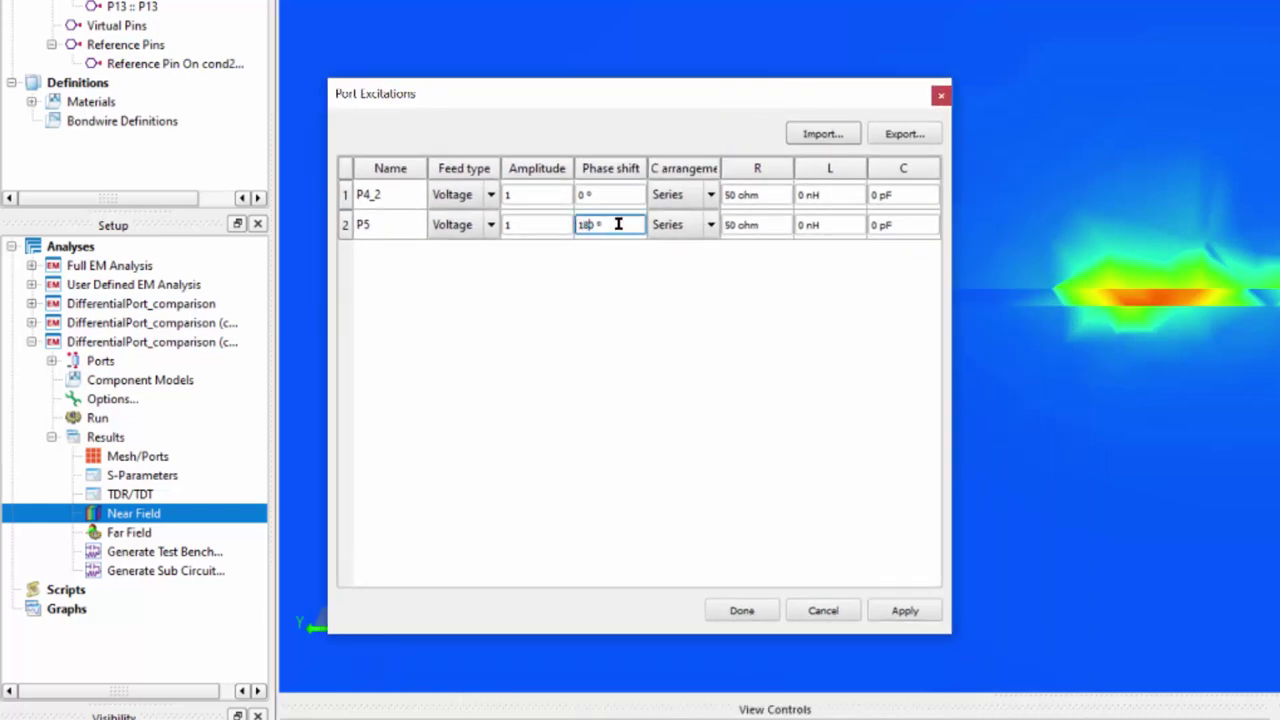
pyautogui.click(905, 613)
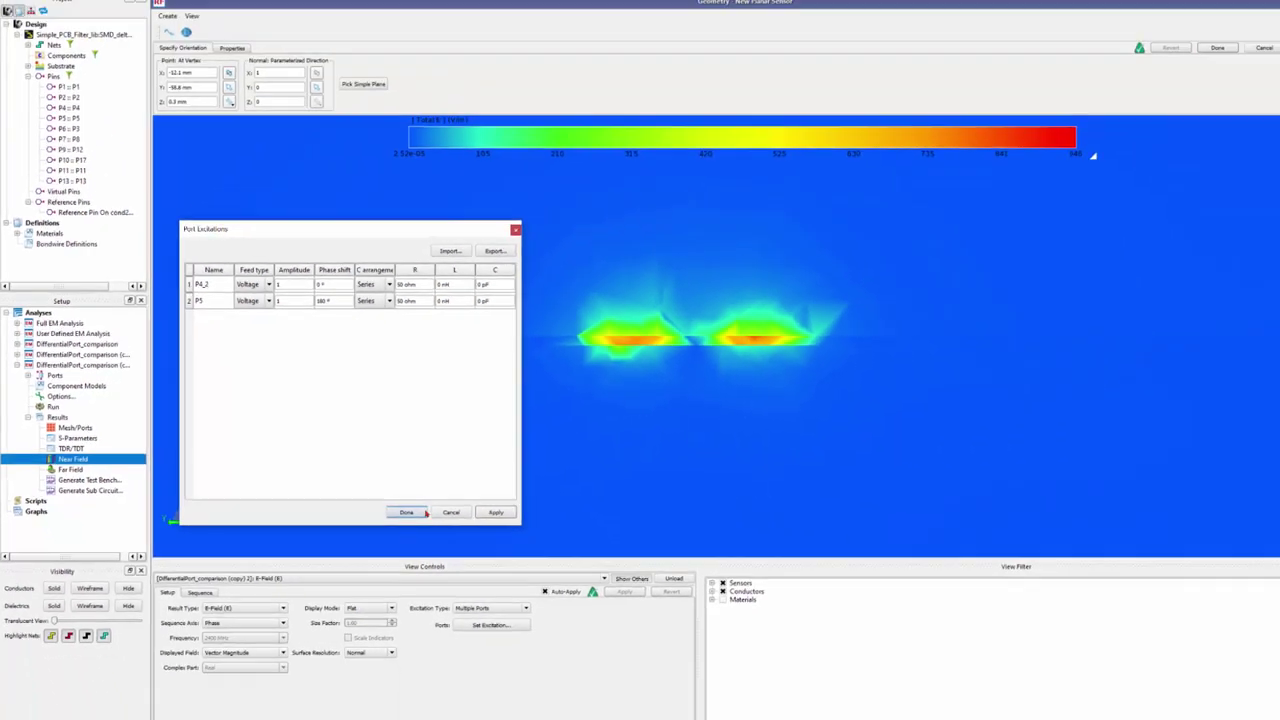
pyautogui.click(742, 610)
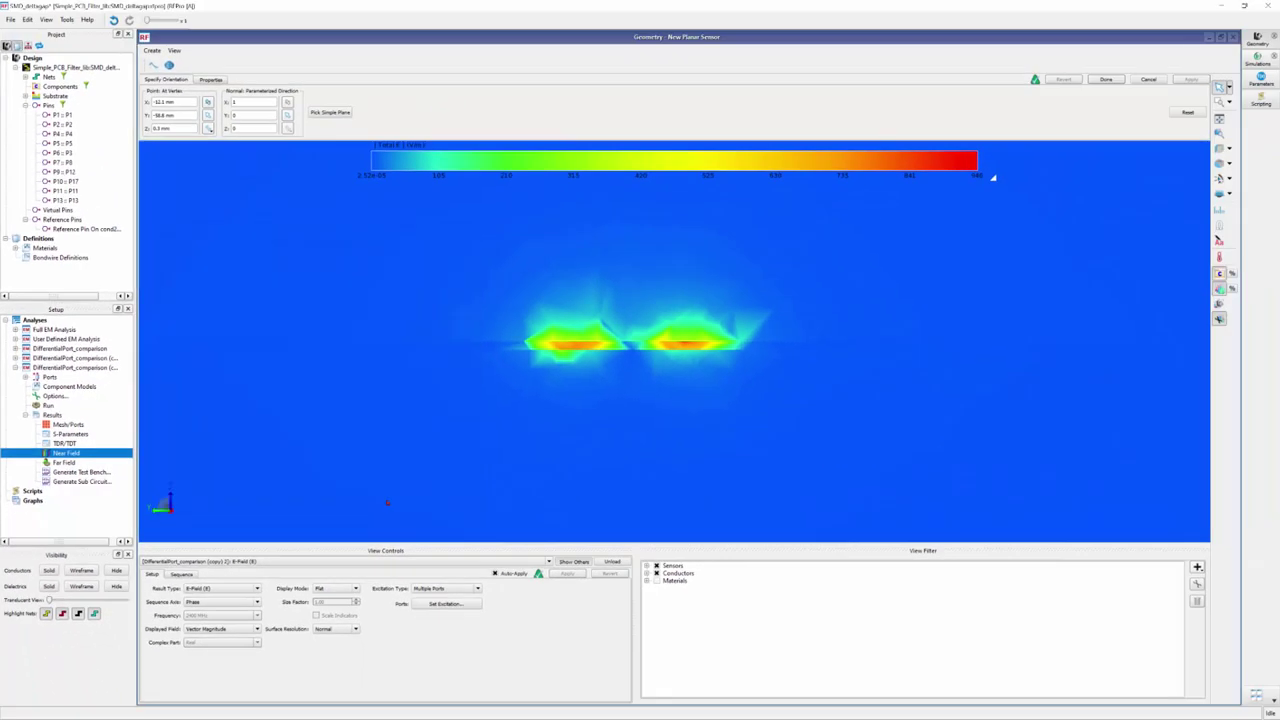